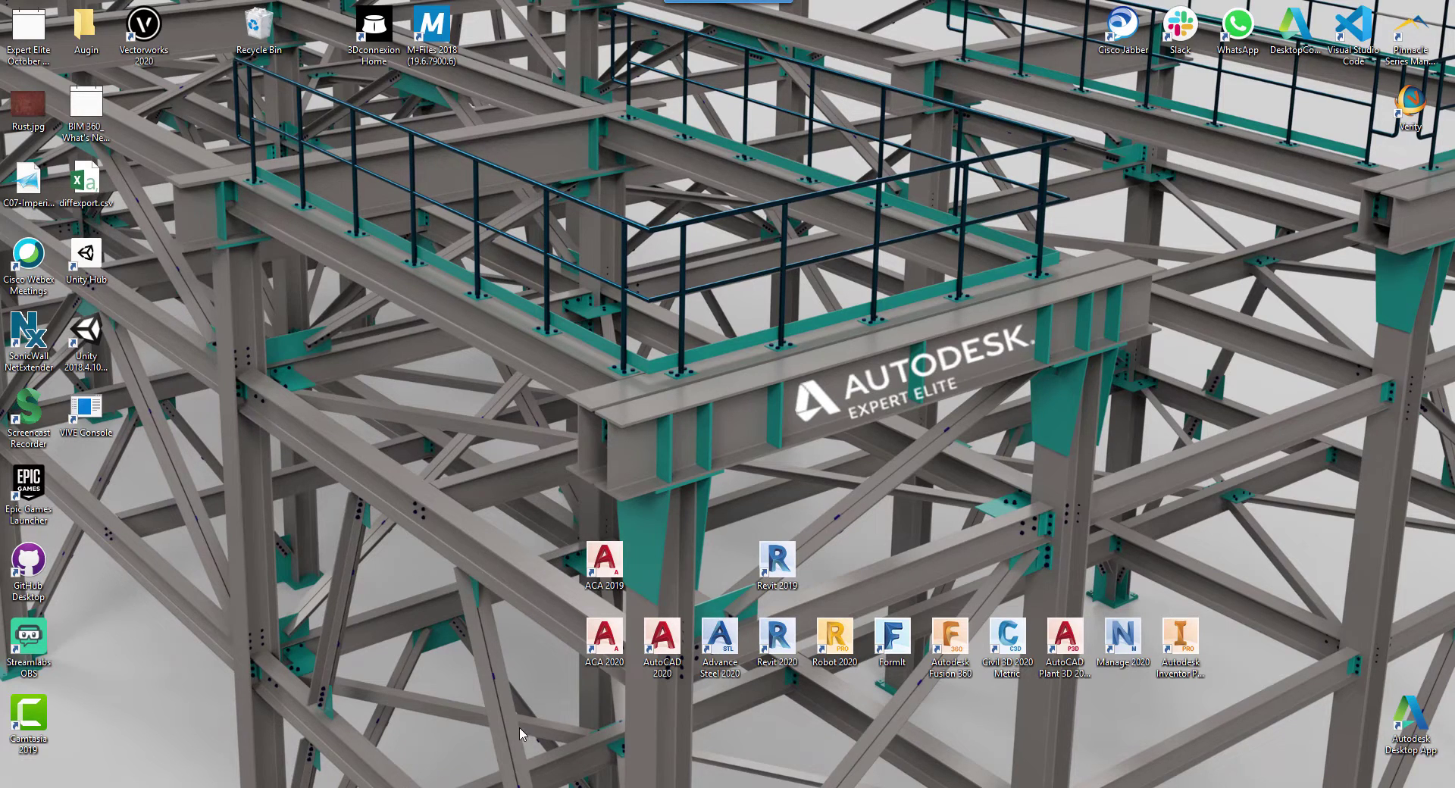
Step: Bring up augin.app in Chrome and show its Plugins page listing Revit 2020, Revit, SketchUp and TQS
{"action": "key", "text": "alt+Tab"}
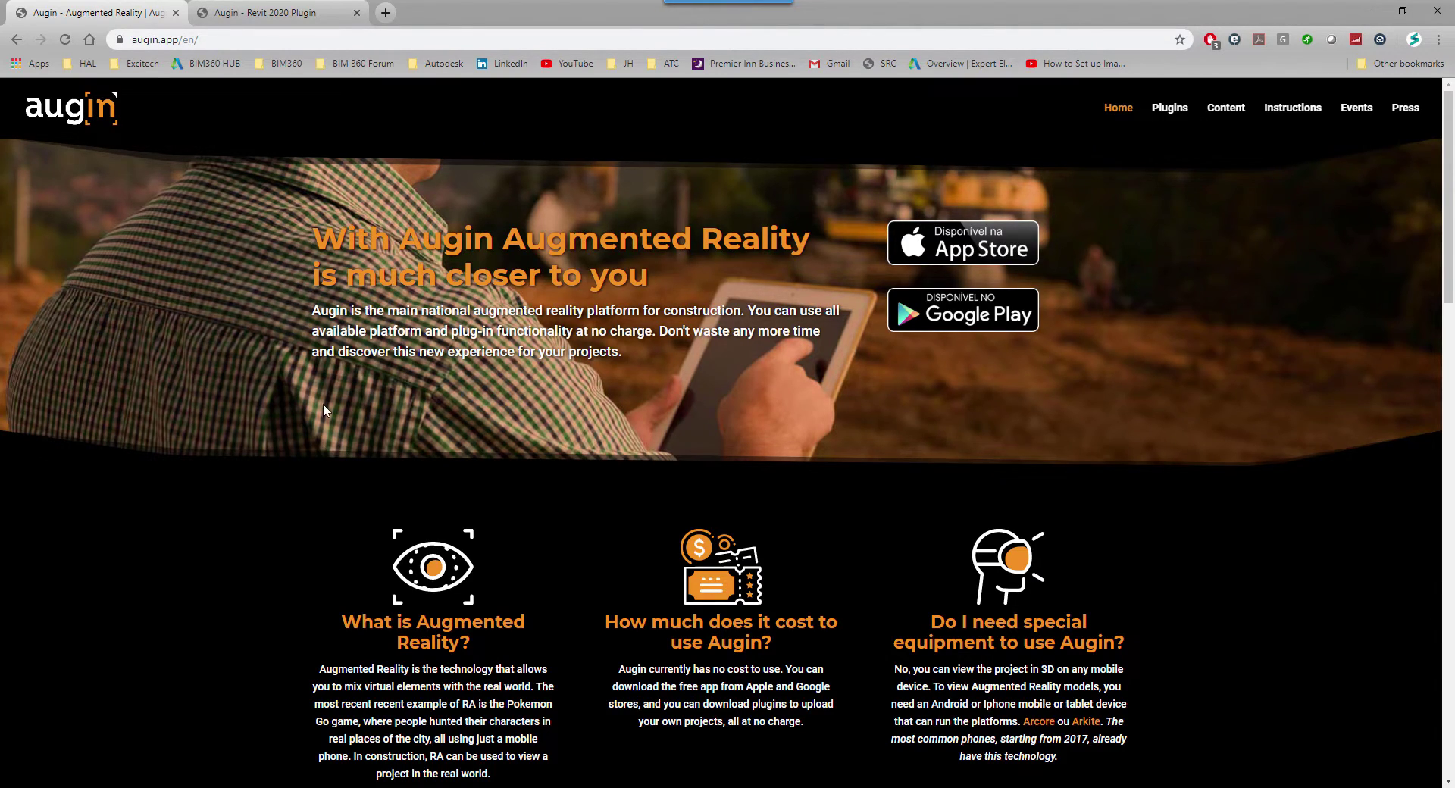
{"action": "scroll", "coordinate": [362, 410], "scroll_direction": "down", "scroll_amount": 1}
{"action": "scroll", "coordinate": [346, 430], "scroll_direction": "up", "scroll_amount": 1}
{"action": "left_click", "coordinate": [1170, 113]}
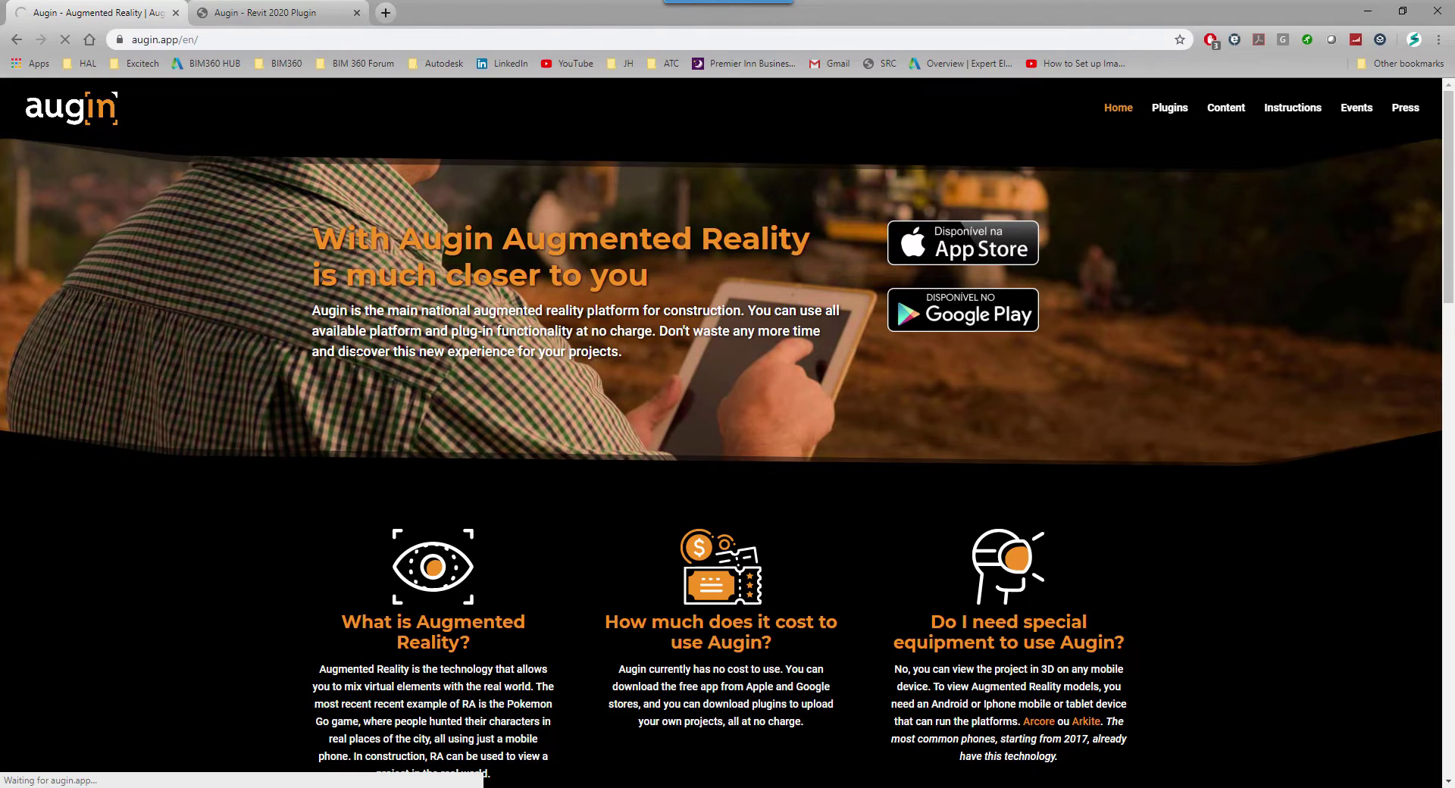
{"action": "scroll", "coordinate": [412, 454], "scroll_direction": "down", "scroll_amount": 3}
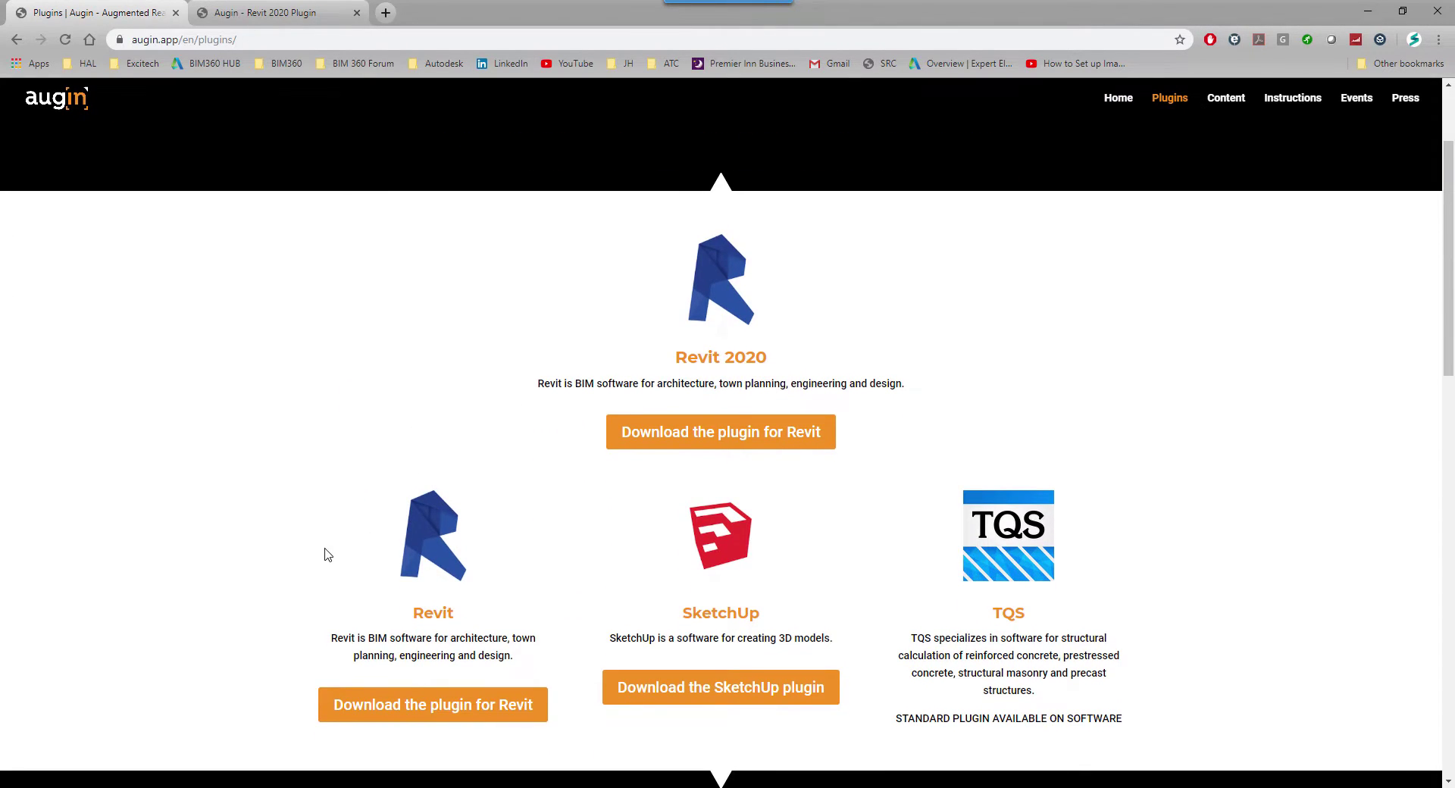
{"action": "scroll", "coordinate": [685, 537], "scroll_direction": "up", "scroll_amount": 2}
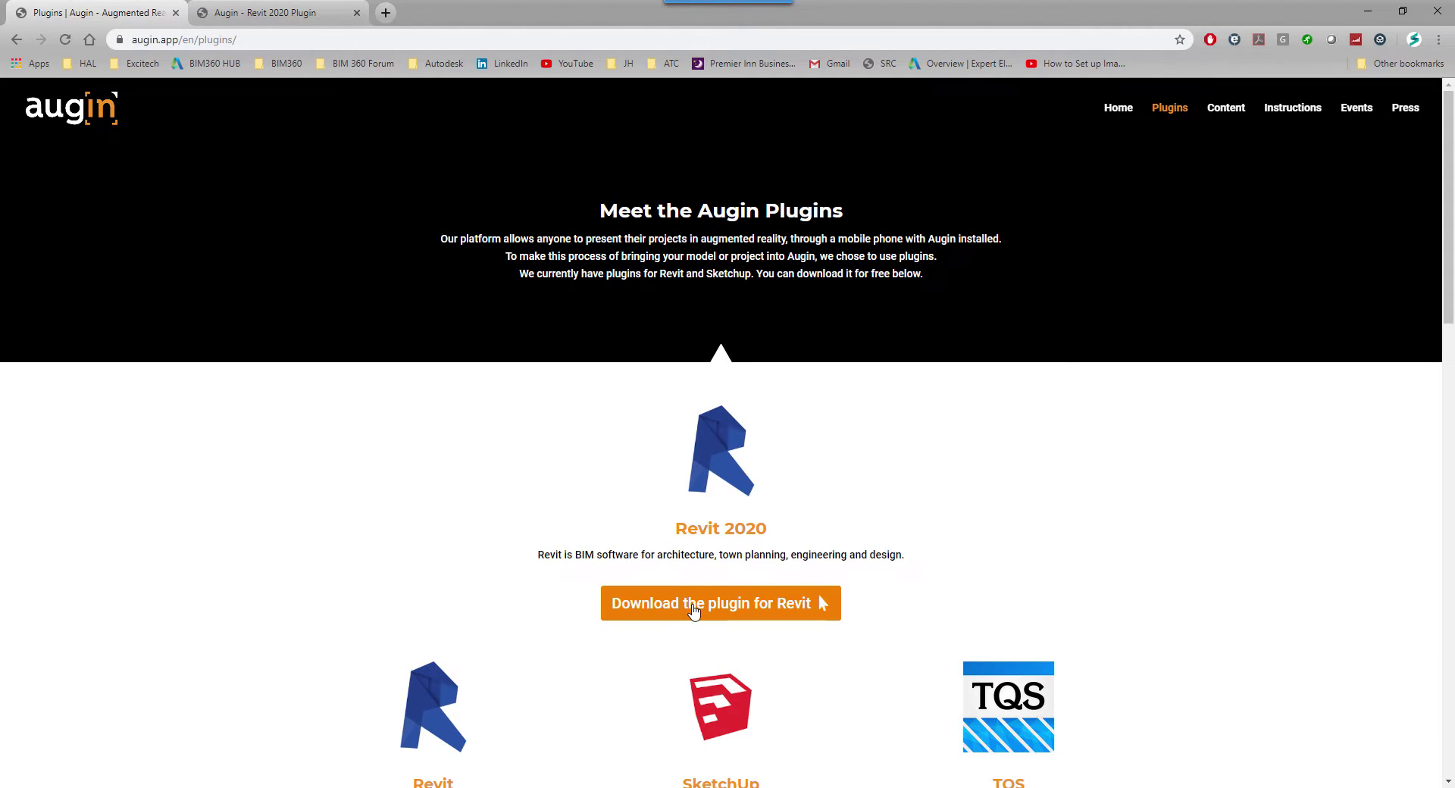
Step: Fill the Revit 2020 plugin form with saved name and e-mail, Architect, state B.C and a sum answer
{"action": "left_click", "coordinate": [694, 609]}
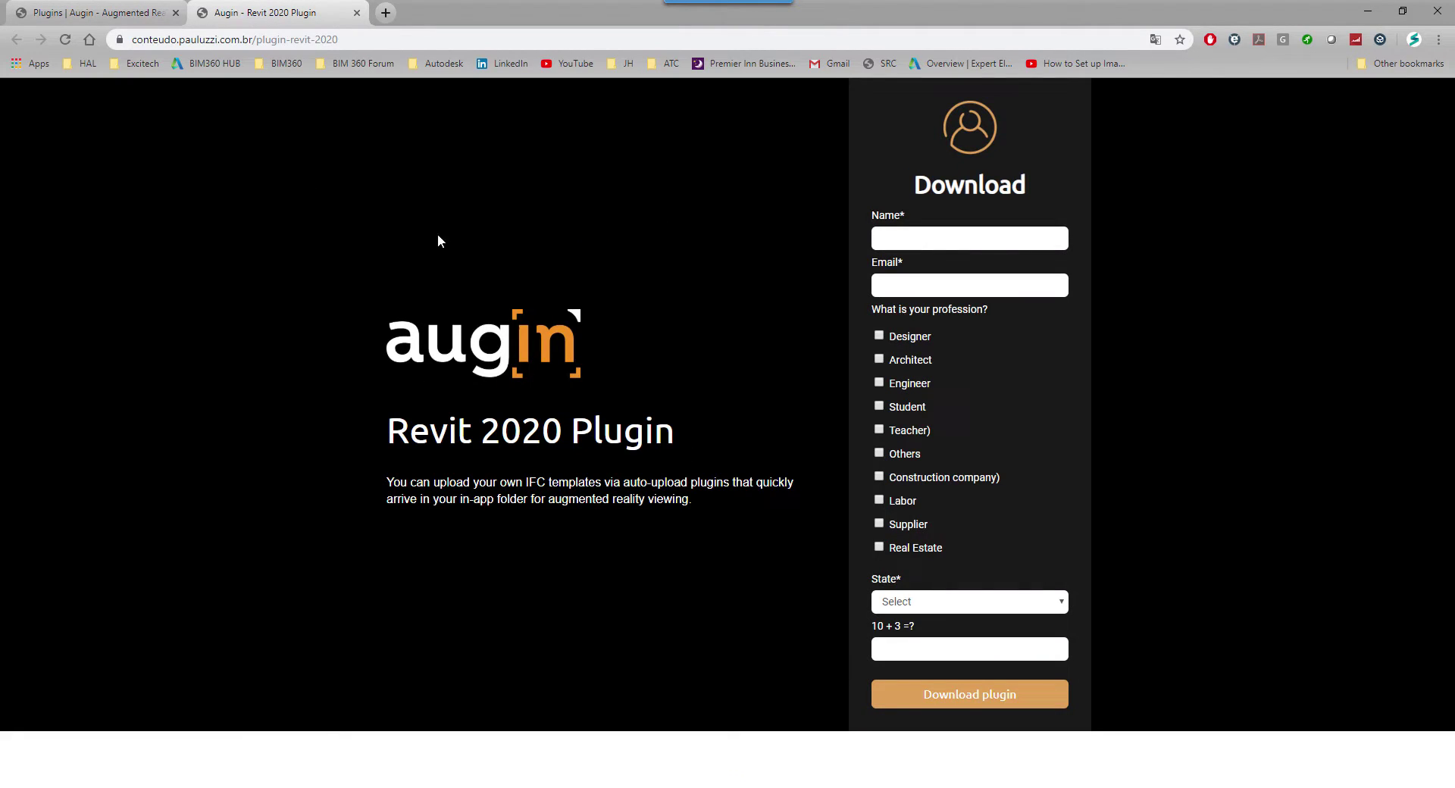
{"action": "left_click", "coordinate": [898, 240]}
{"action": "left_click", "coordinate": [938, 319]}
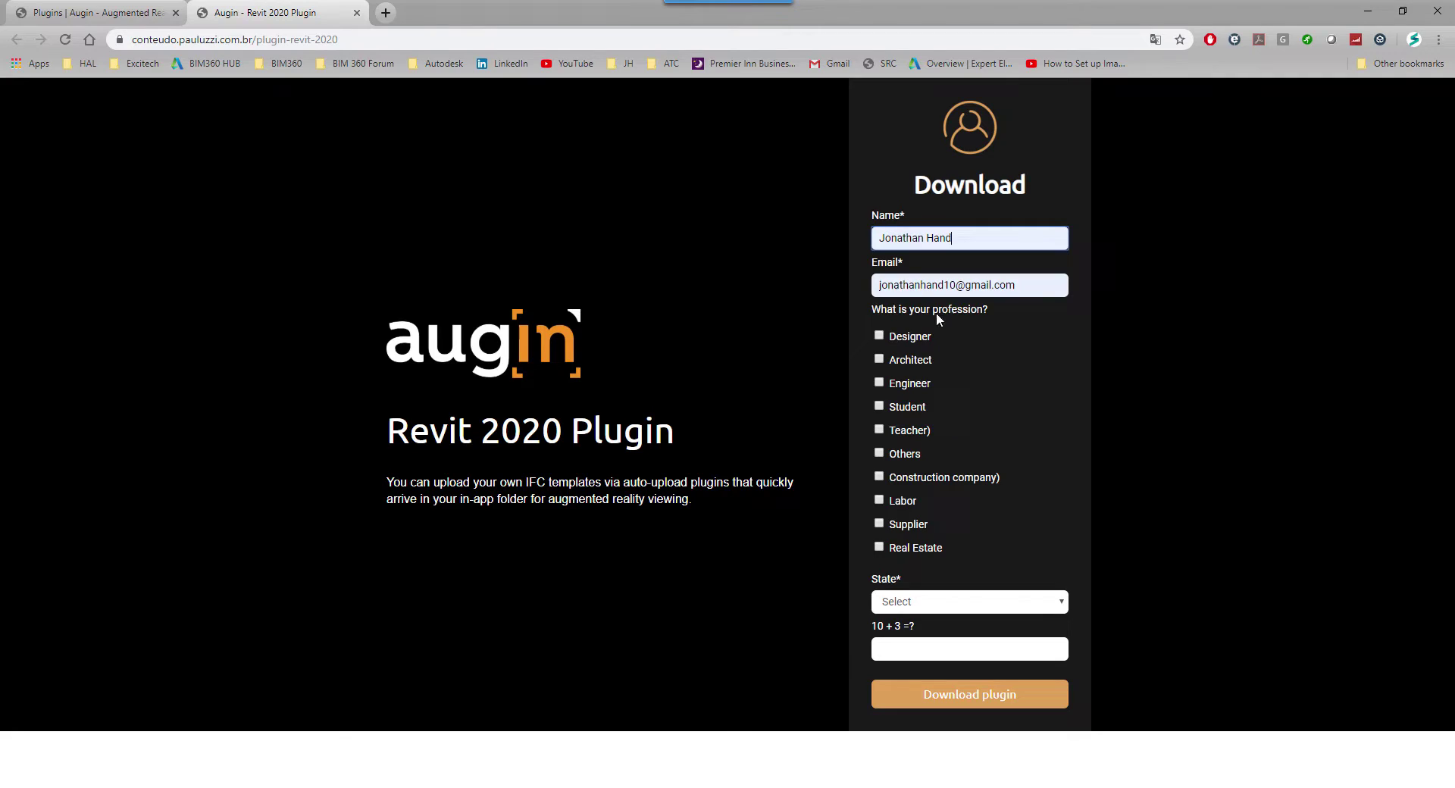
{"action": "left_click", "coordinate": [878, 359]}
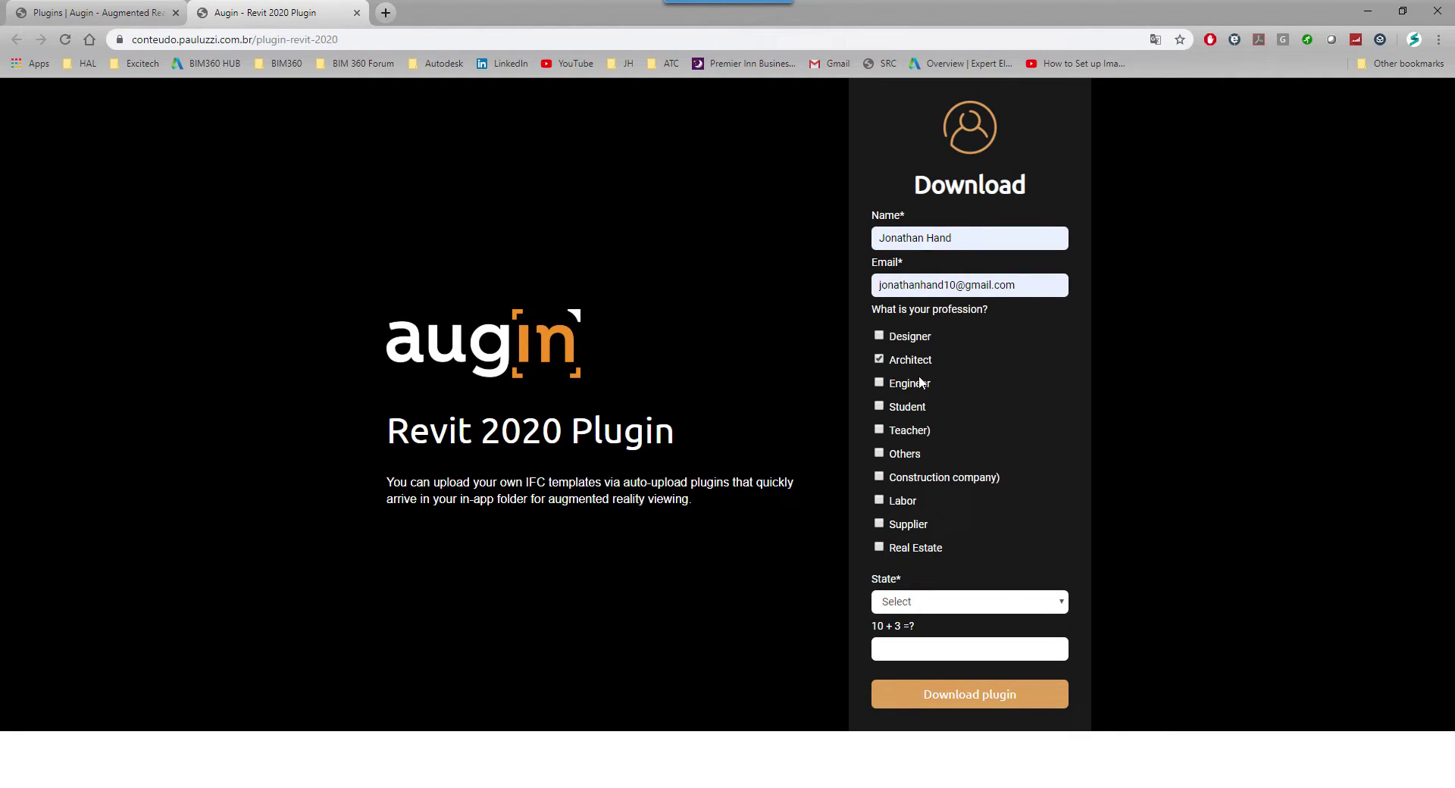
{"action": "left_click", "coordinate": [939, 602]}
{"action": "left_click", "coordinate": [931, 348]}
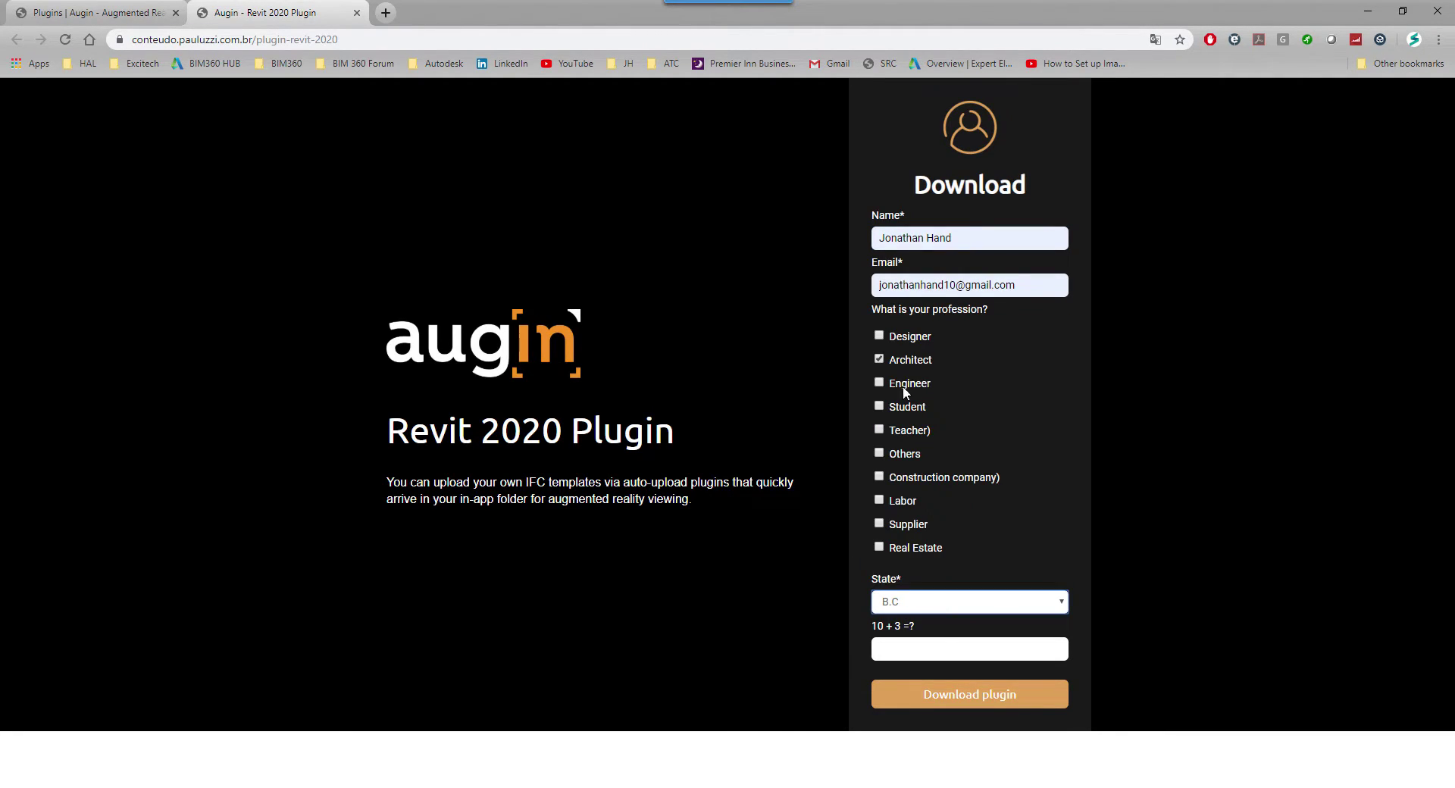
{"action": "left_click", "coordinate": [926, 650]}
{"action": "left_click", "coordinate": [909, 681]}
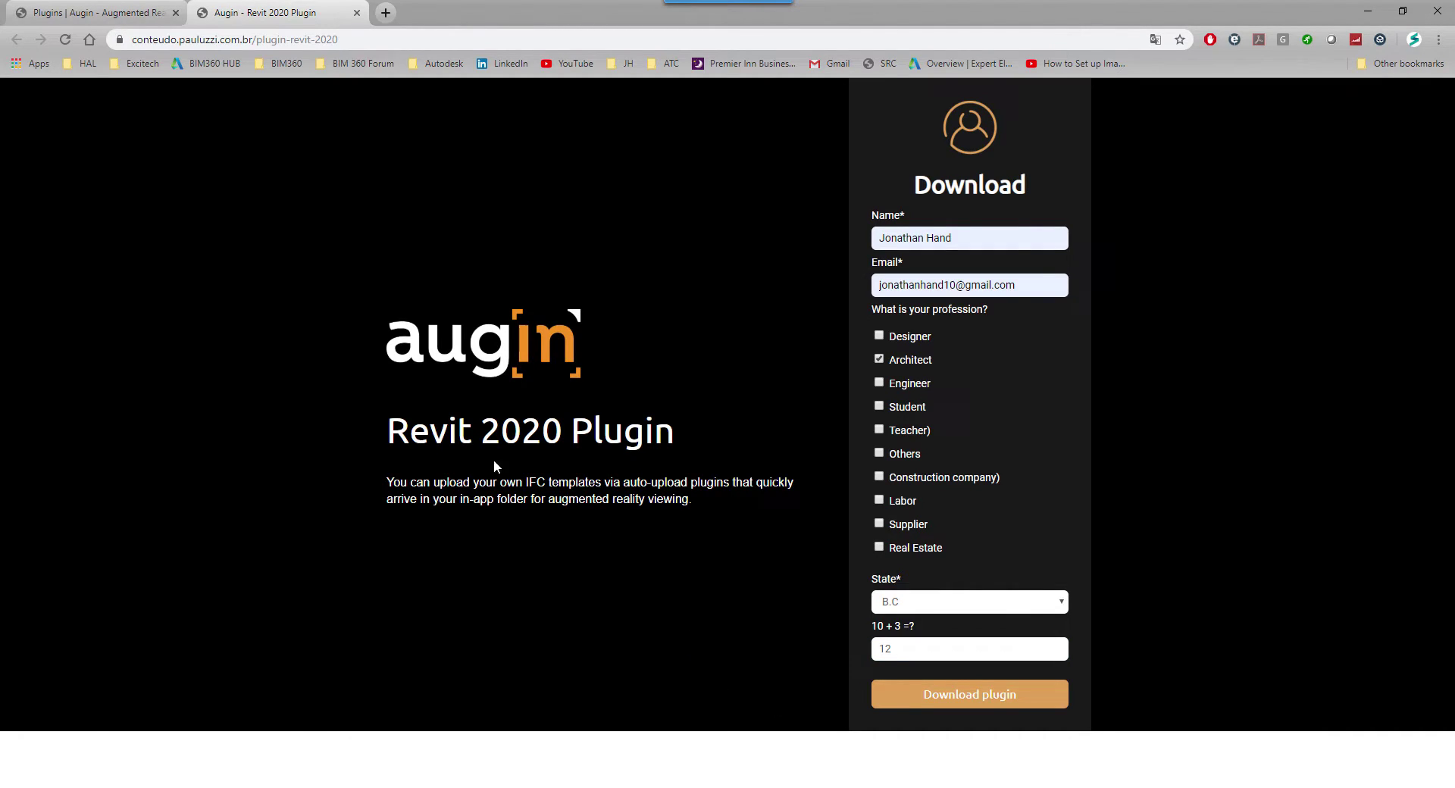
Step: Correct the 10 + 3 answer to 13, submit the download form and dismiss the thank-you message
{"action": "left_click", "coordinate": [942, 695]}
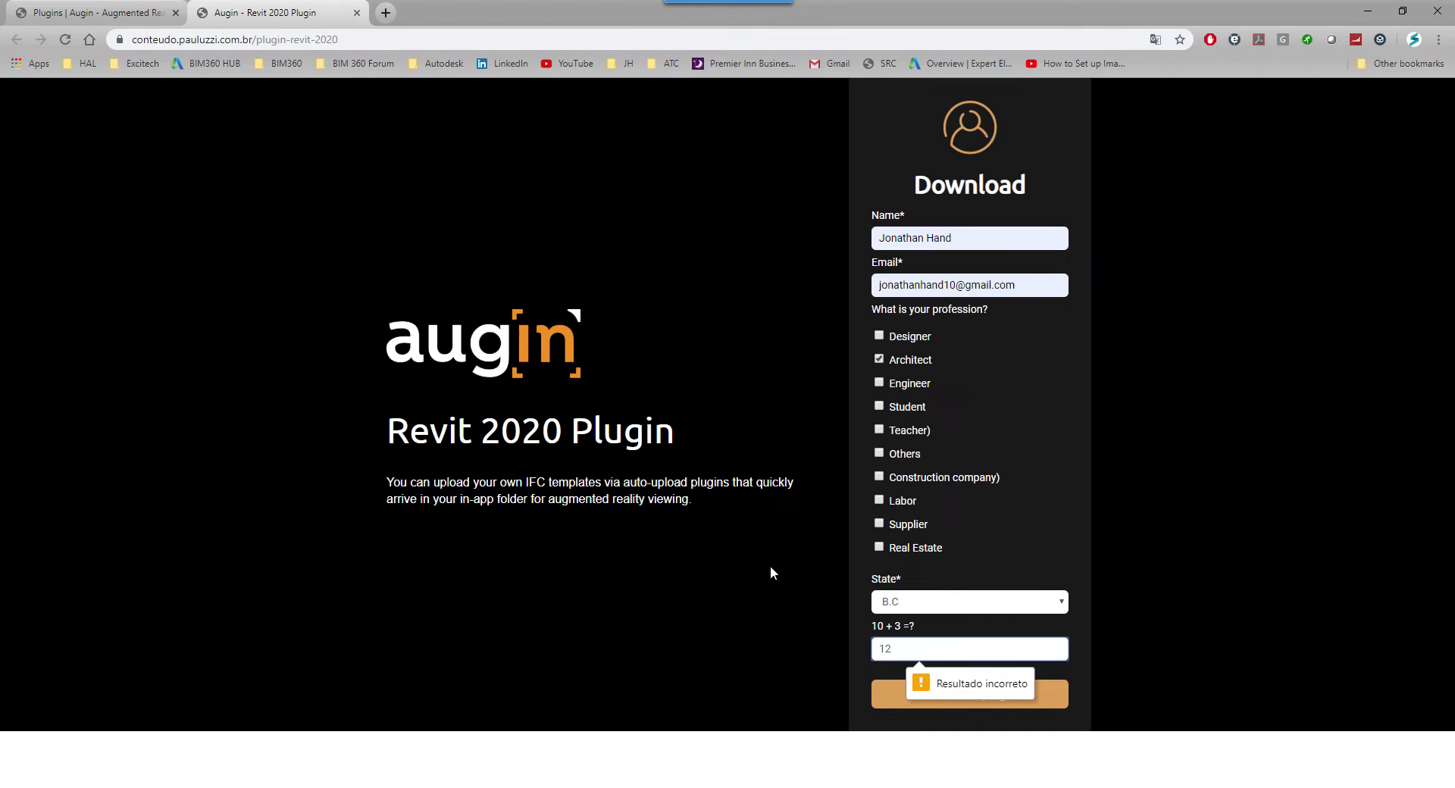
{"action": "double_click", "coordinate": [944, 655]}
{"action": "type", "text": "13"}
{"action": "left_click", "coordinate": [909, 697]}
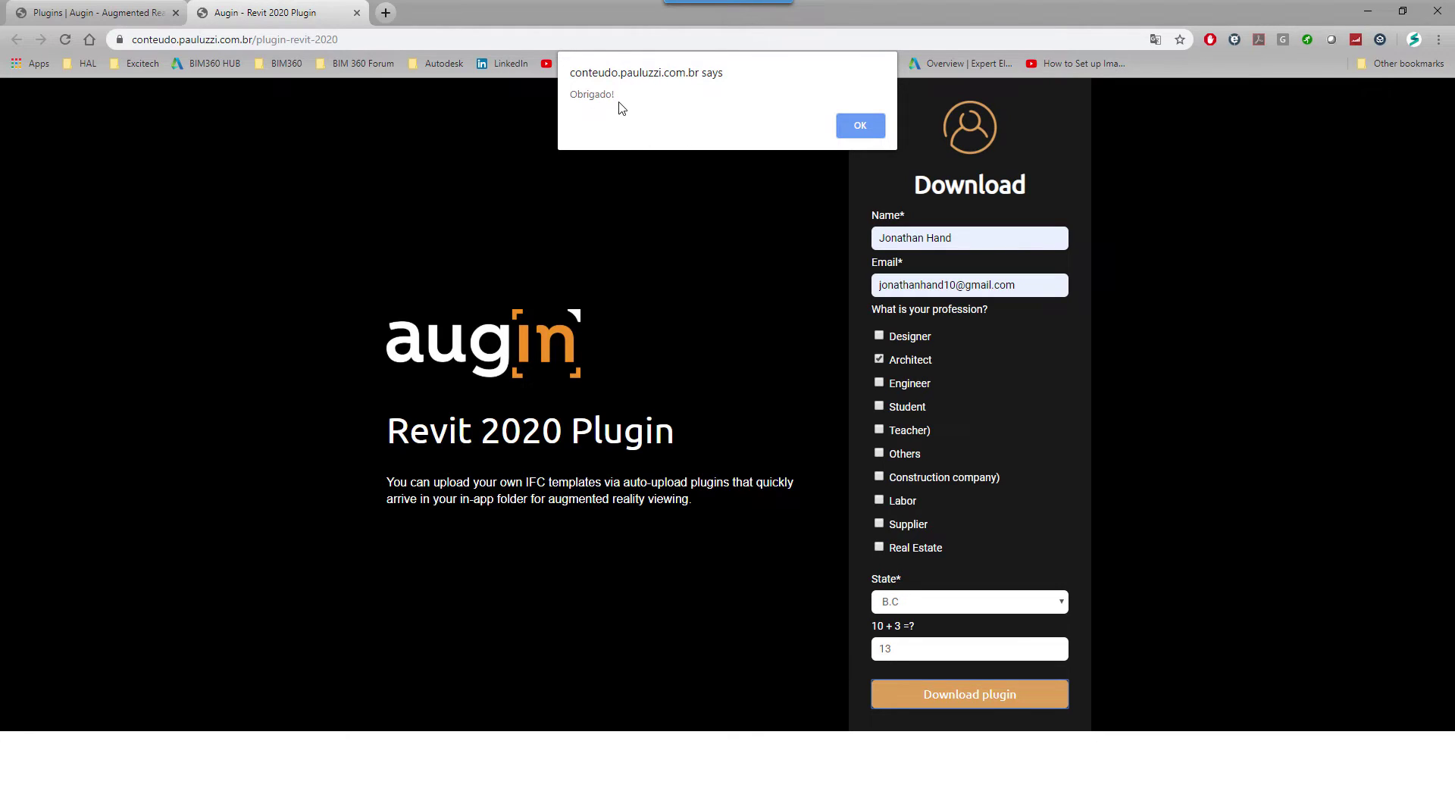
{"action": "left_click", "coordinate": [861, 129]}
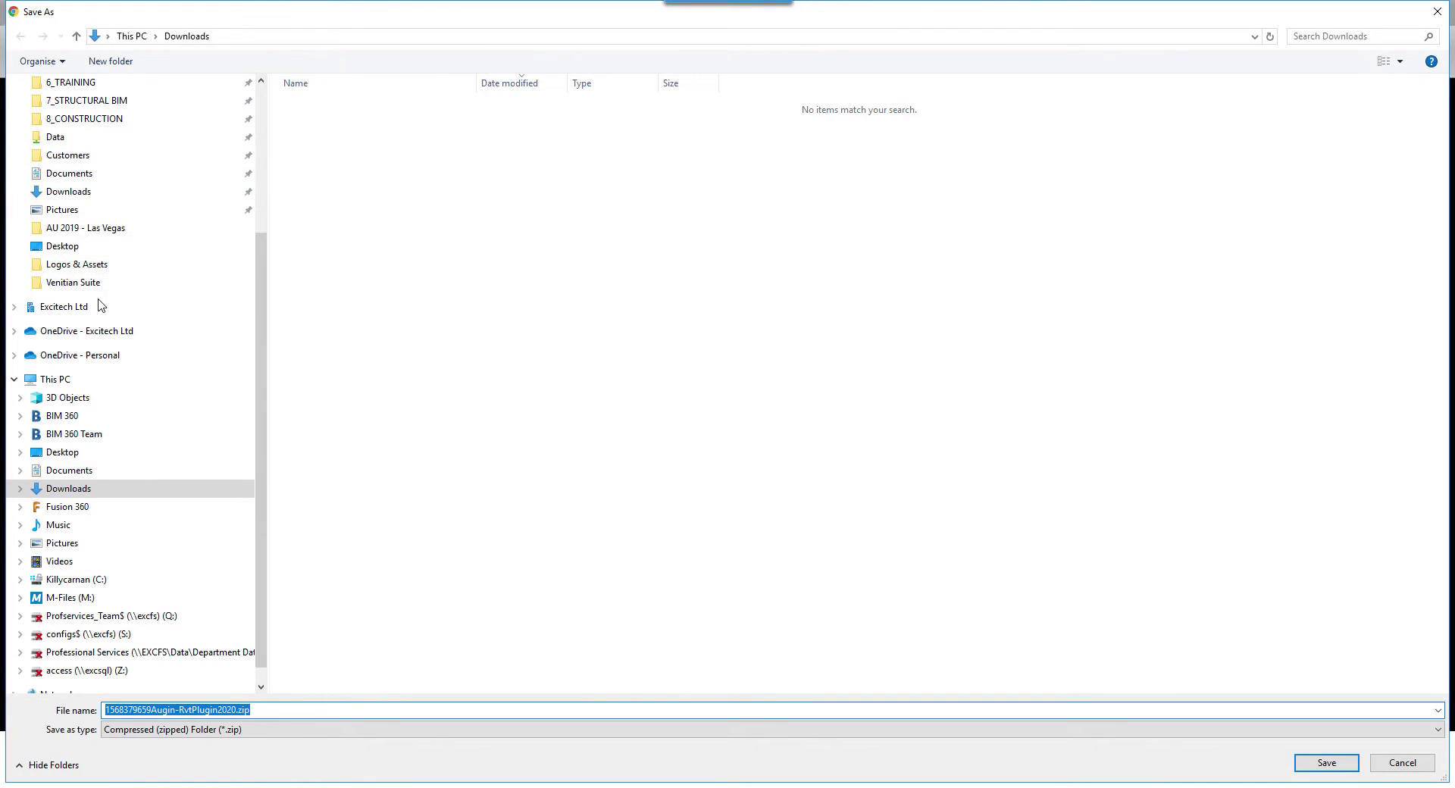
Step: Save Augin-RvtPlugin2020.zip into the Desktop's Augin folder and show it in File Explorer
{"action": "left_click", "coordinate": [106, 250]}
{"action": "double_click", "coordinate": [324, 110]}
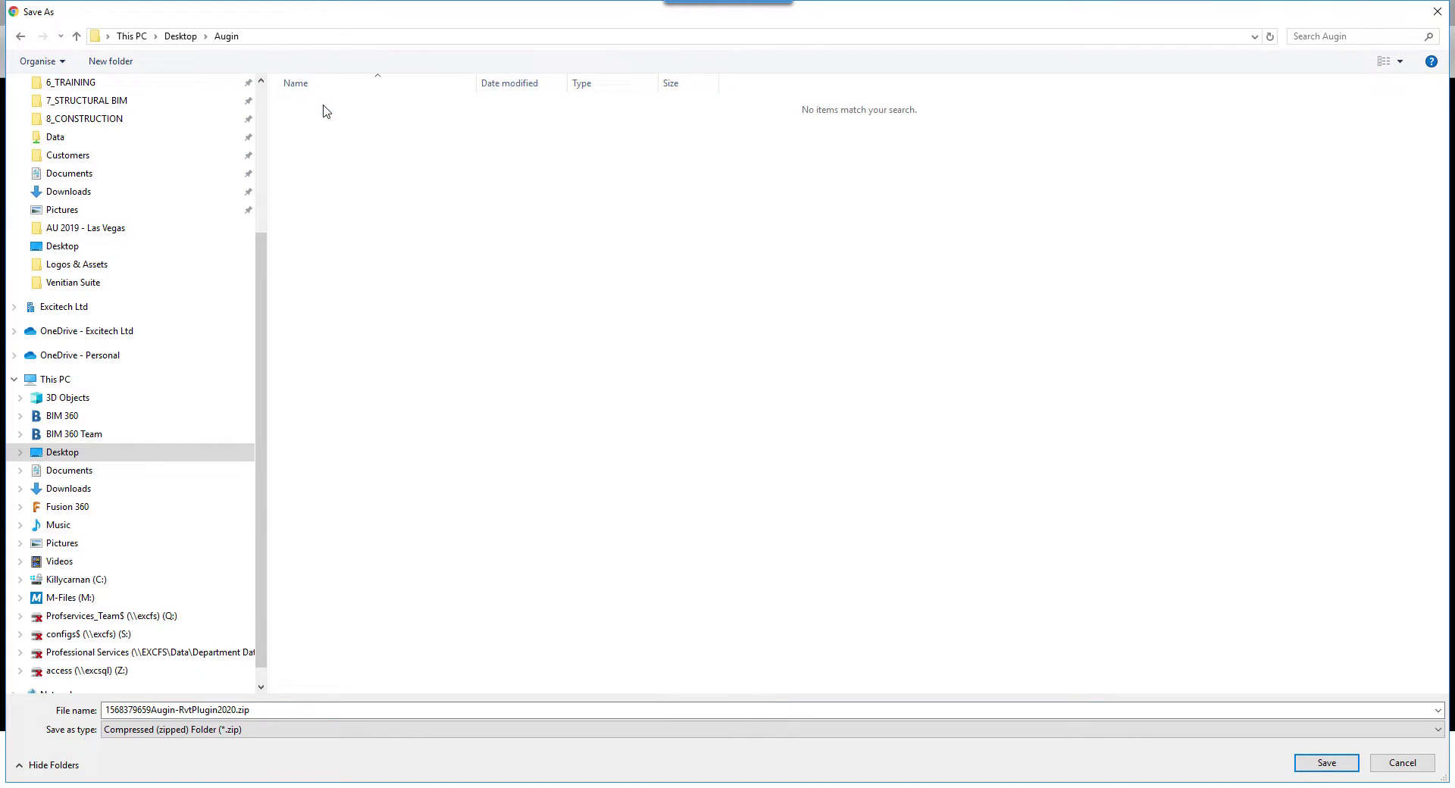
{"action": "left_click", "coordinate": [1325, 762]}
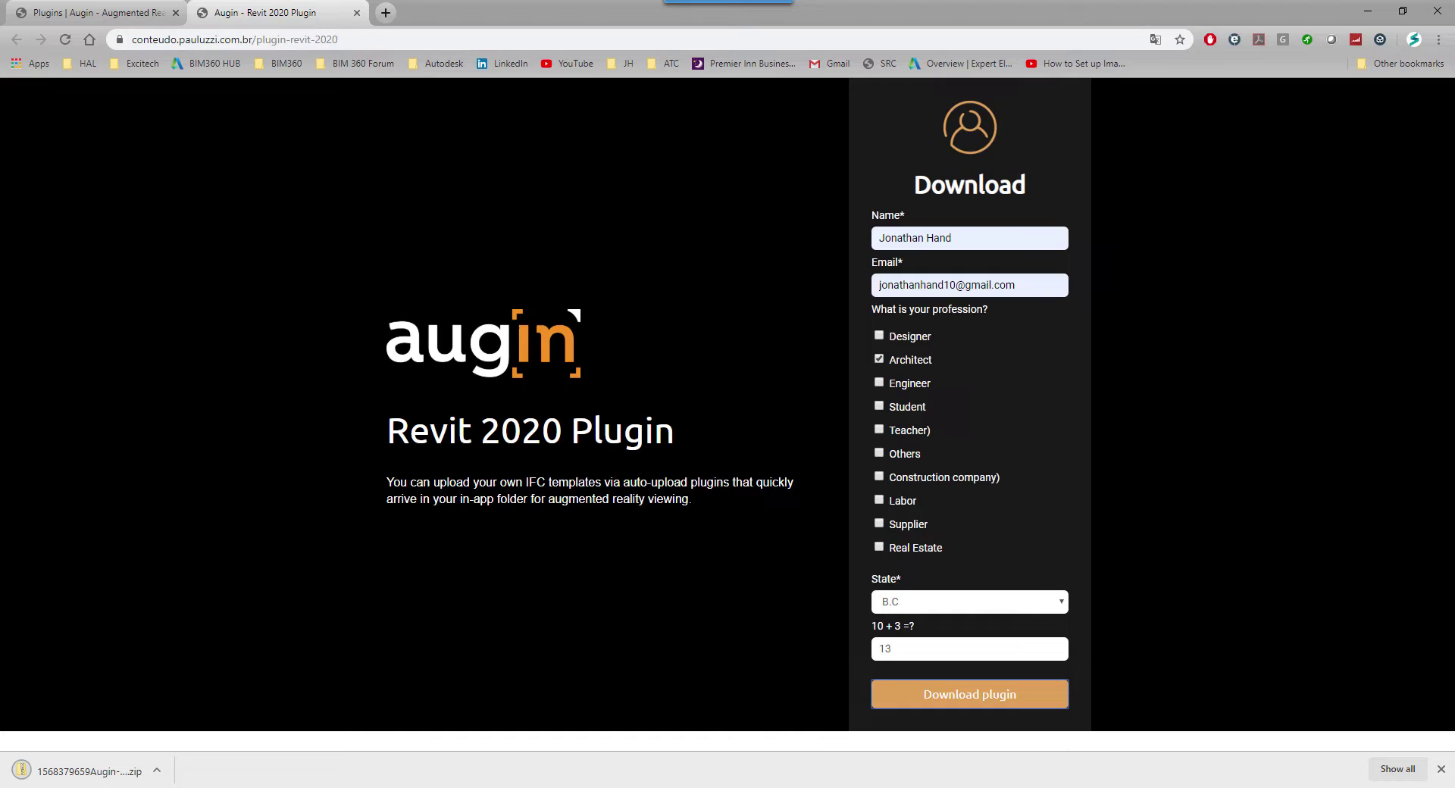
{"action": "left_click", "coordinate": [157, 771]}
{"action": "left_click", "coordinate": [200, 721]}
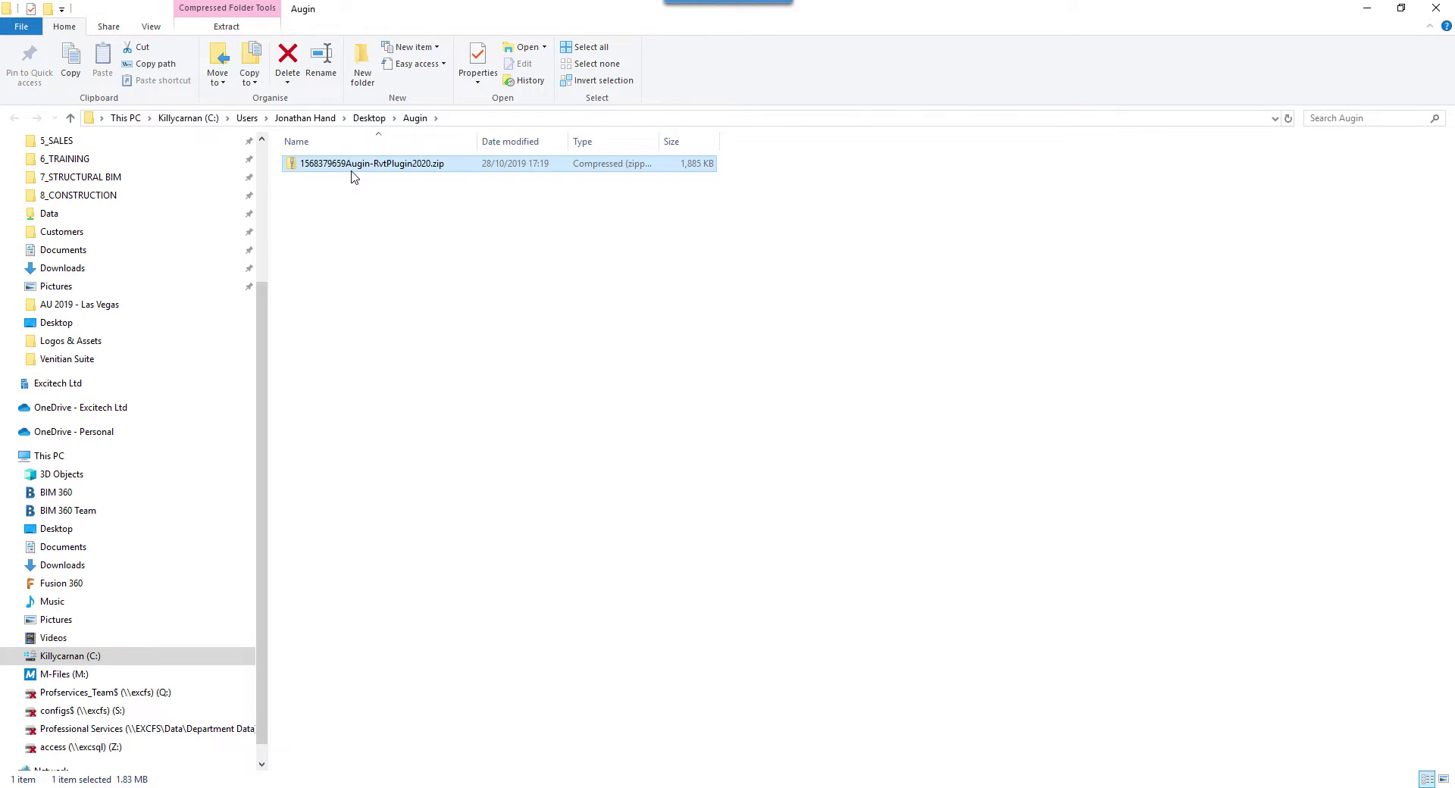
Step: Extract Augin-RvtPlugin2020.zip to its suggested folder and launch the Augin-RvtPlugin2020.msi installer
{"action": "right_click", "coordinate": [353, 171]}
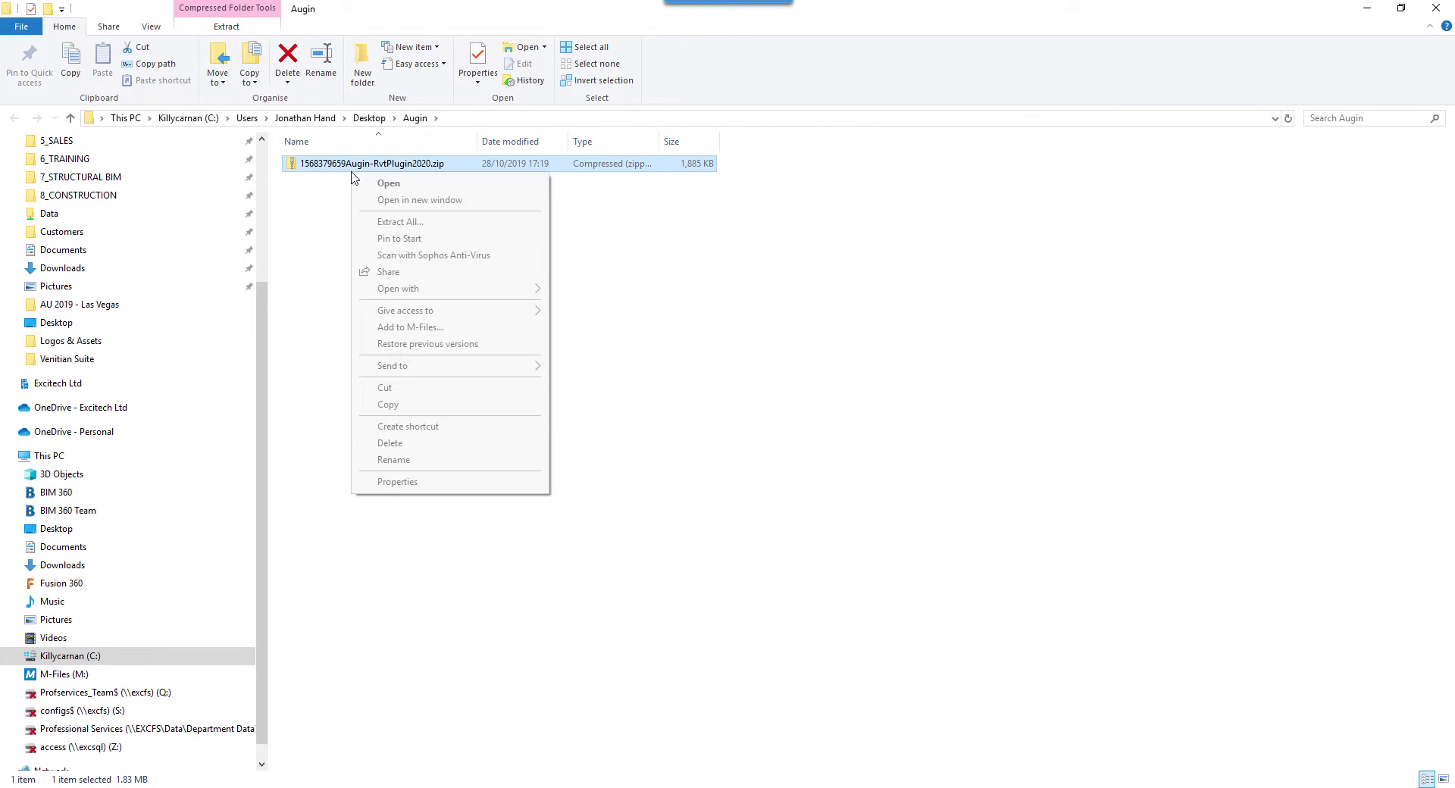
{"action": "left_click", "coordinate": [401, 221]}
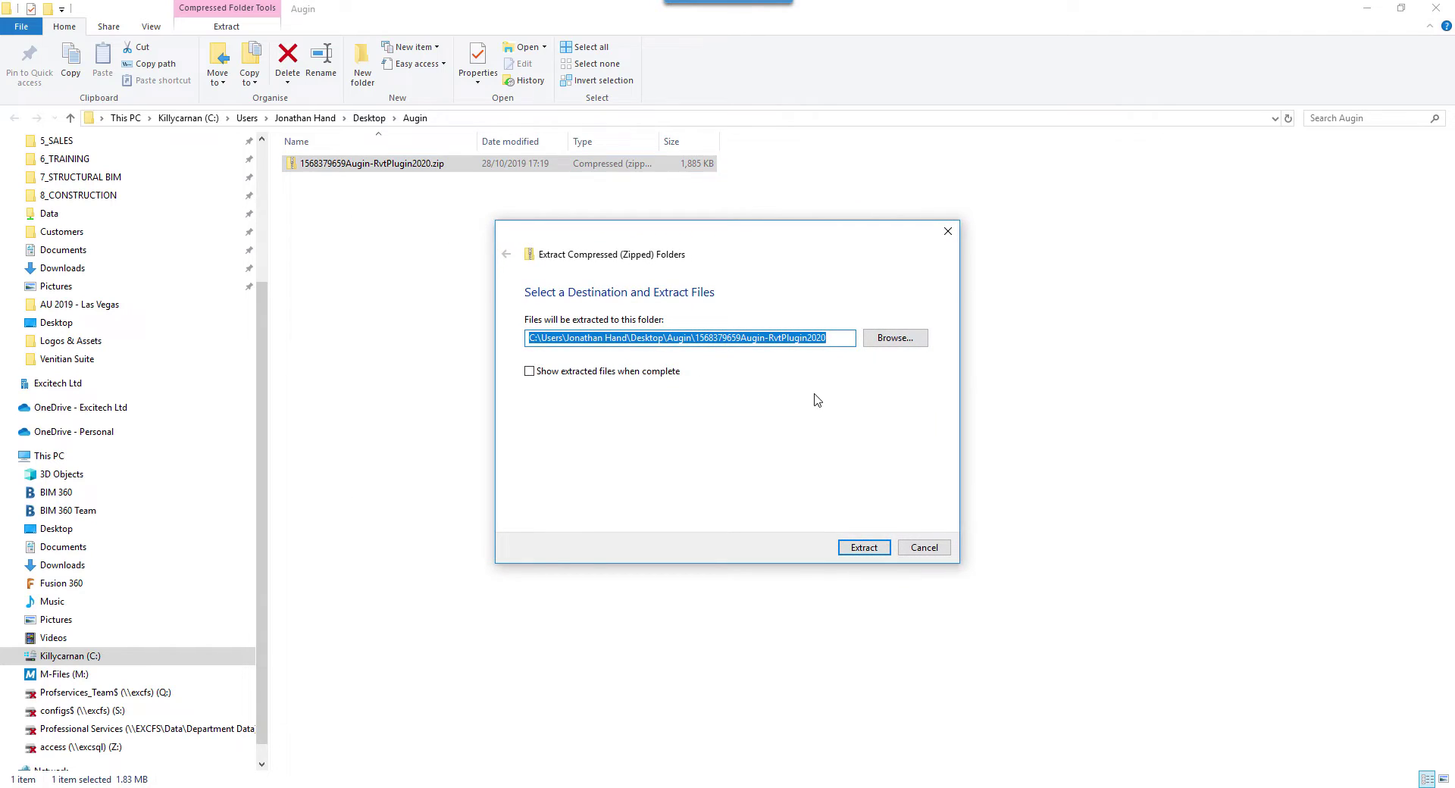
{"action": "left_click", "coordinate": [871, 547]}
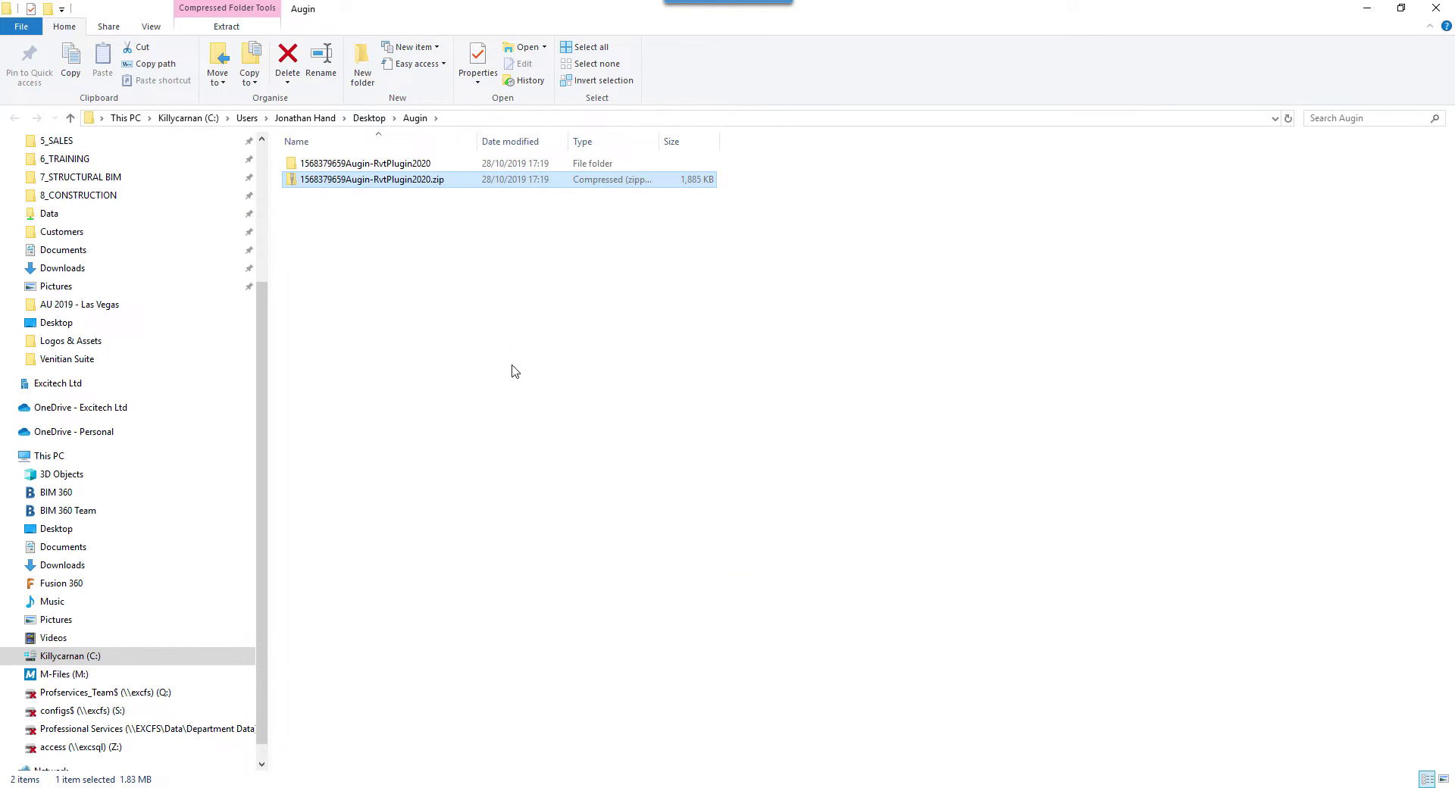
{"action": "double_click", "coordinate": [397, 163]}
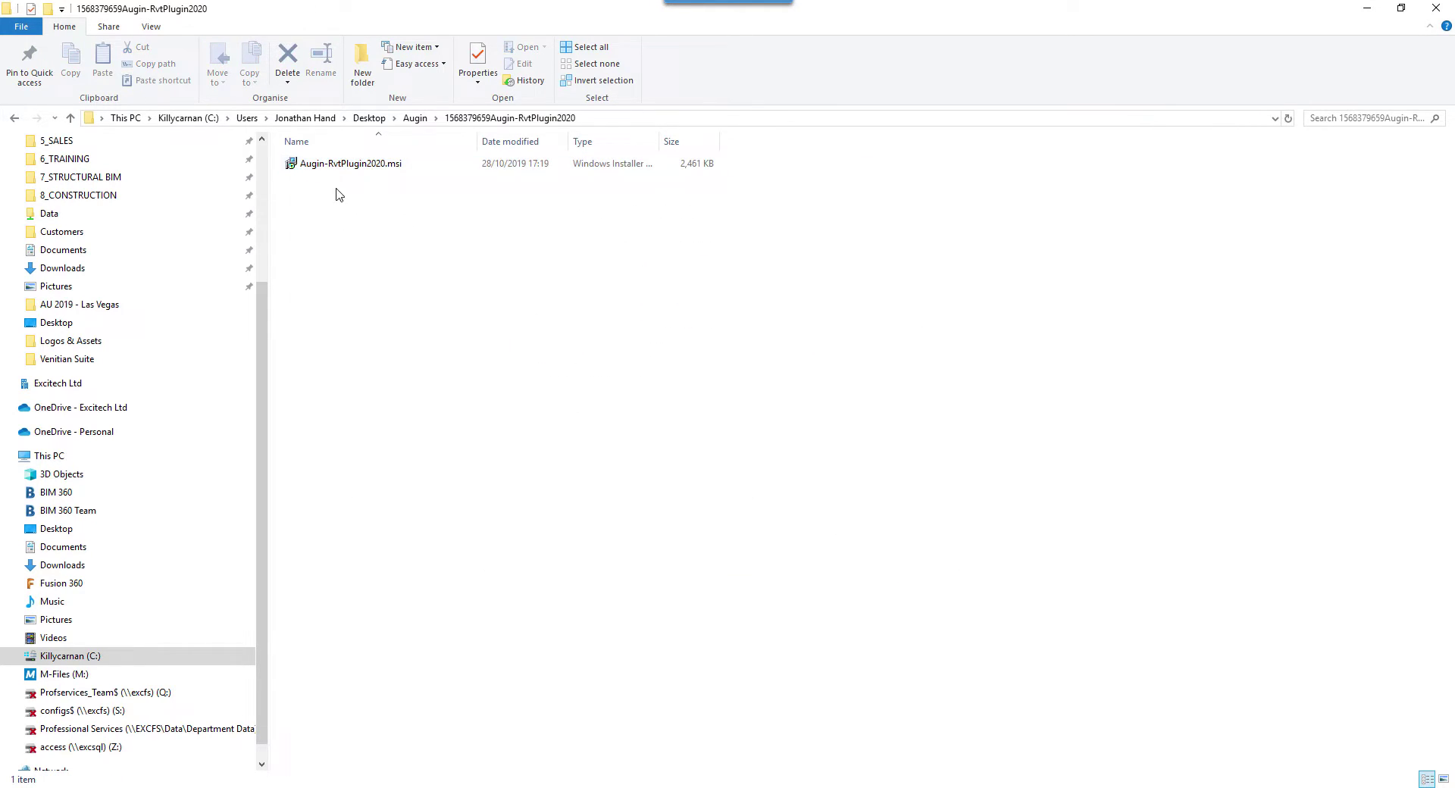
{"action": "double_click", "coordinate": [375, 166]}
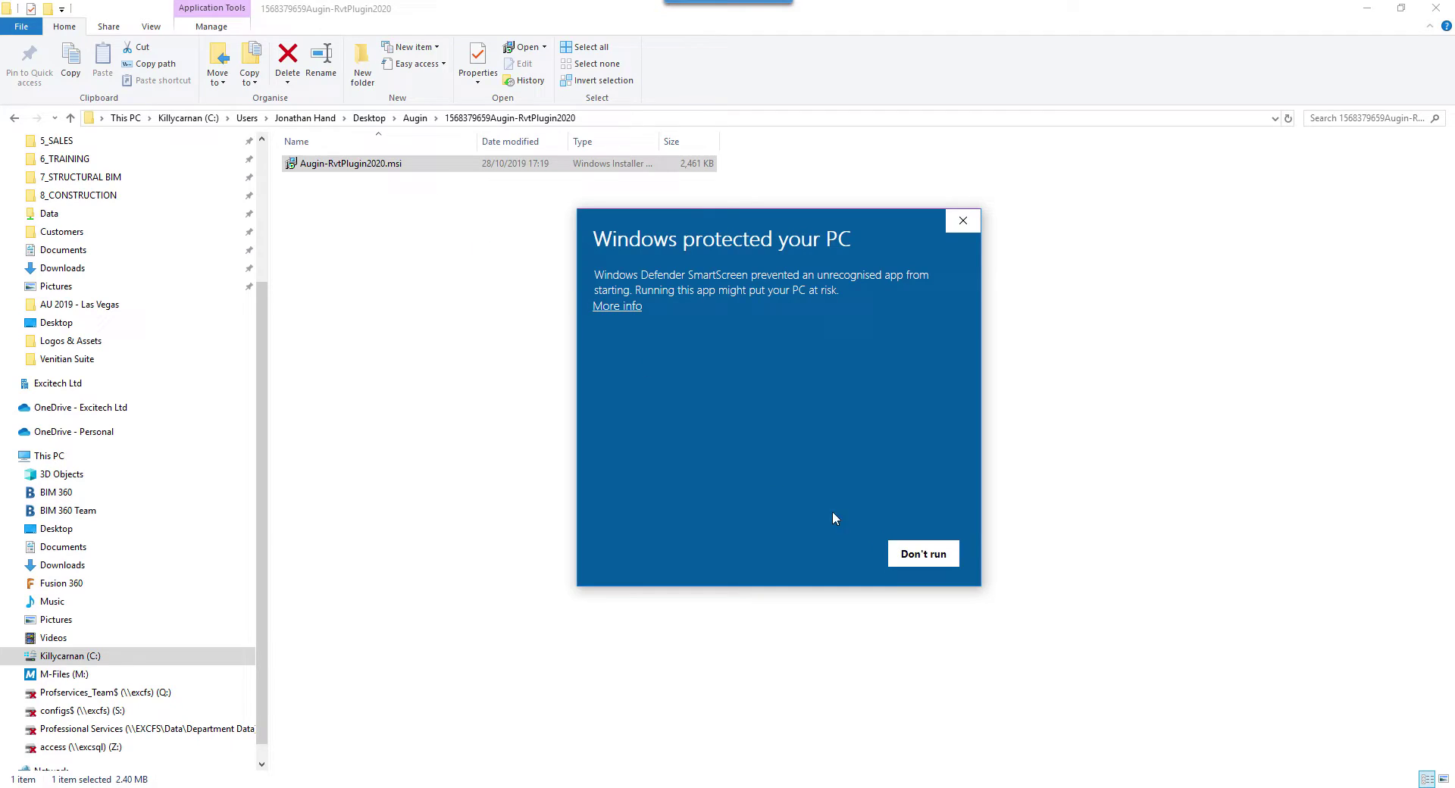
Step: Bypass SmartScreen and install Augin - Revit Plugin 2020 for Everyone in the default folder
{"action": "left_click", "coordinate": [618, 305]}
{"action": "left_click", "coordinate": [806, 564]}
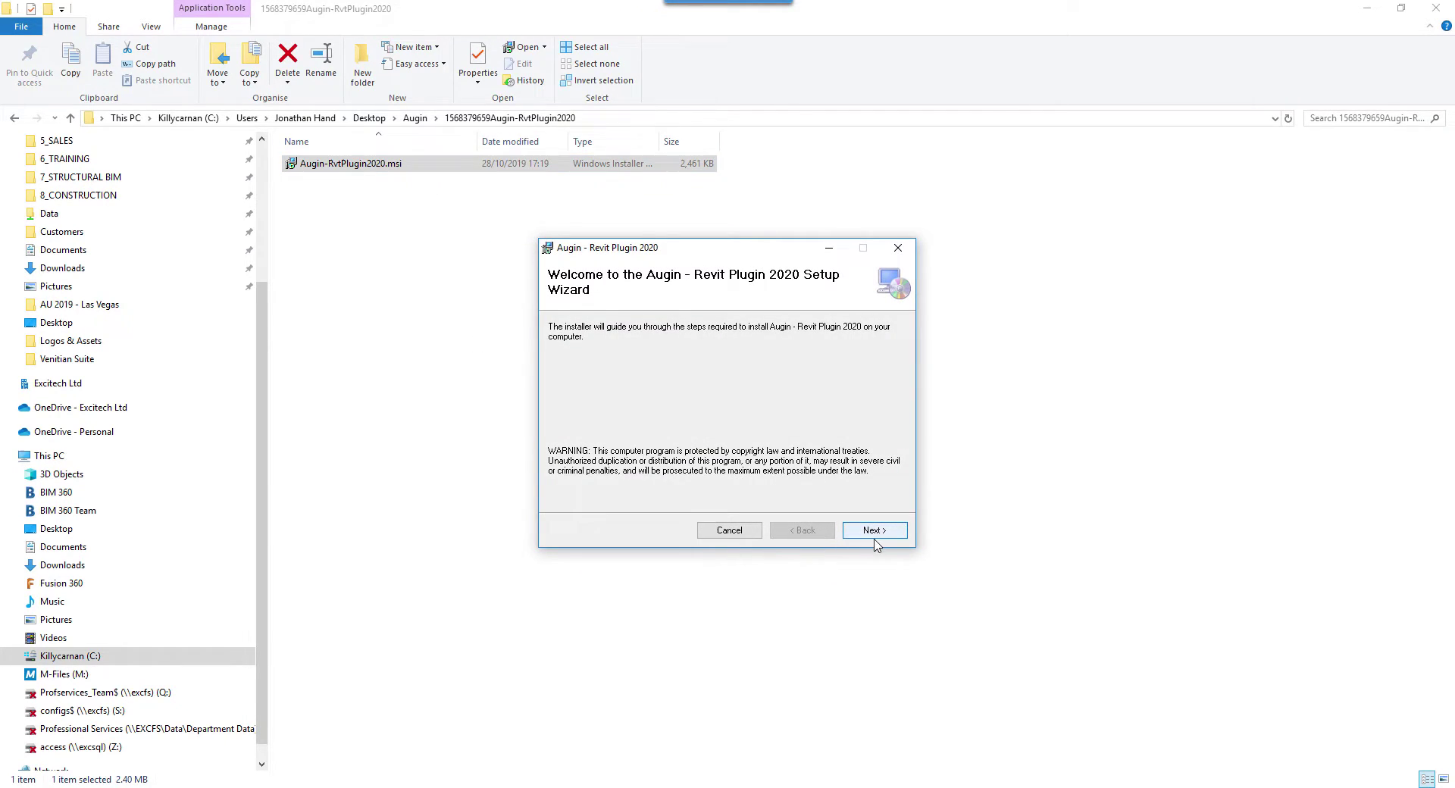
{"action": "left_click", "coordinate": [874, 534]}
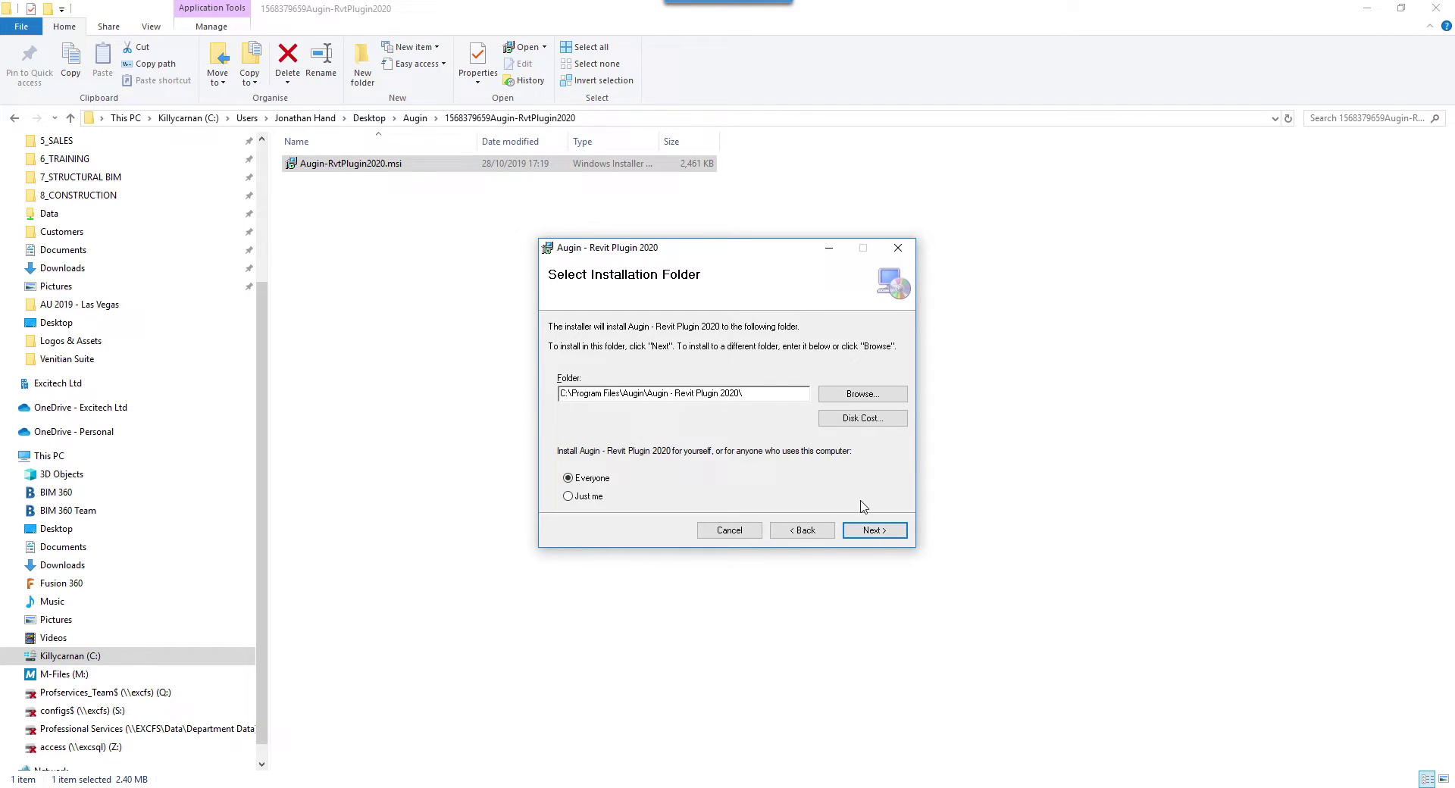
{"action": "left_click", "coordinate": [875, 528]}
{"action": "left_click", "coordinate": [876, 531]}
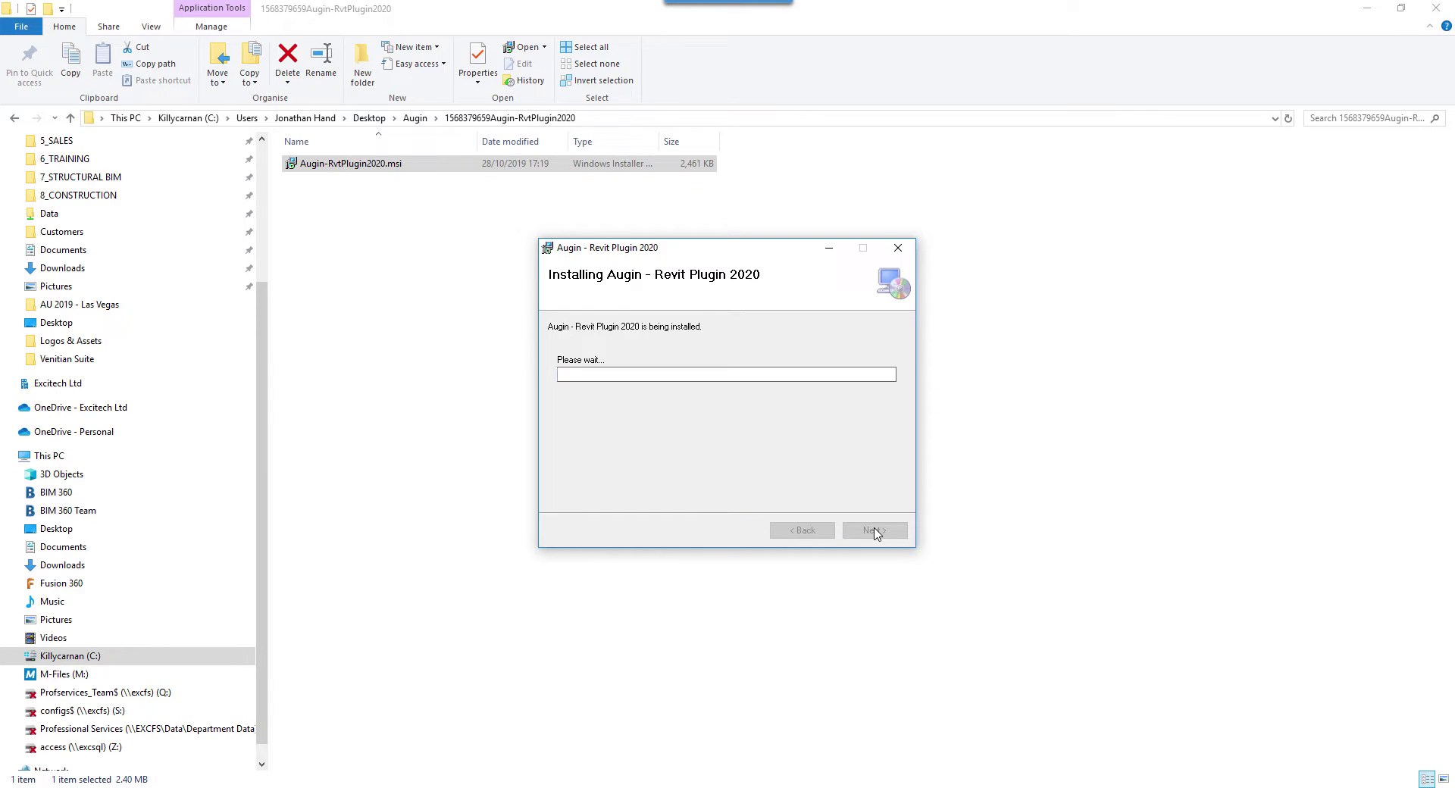
{"action": "left_click", "coordinate": [875, 531]}
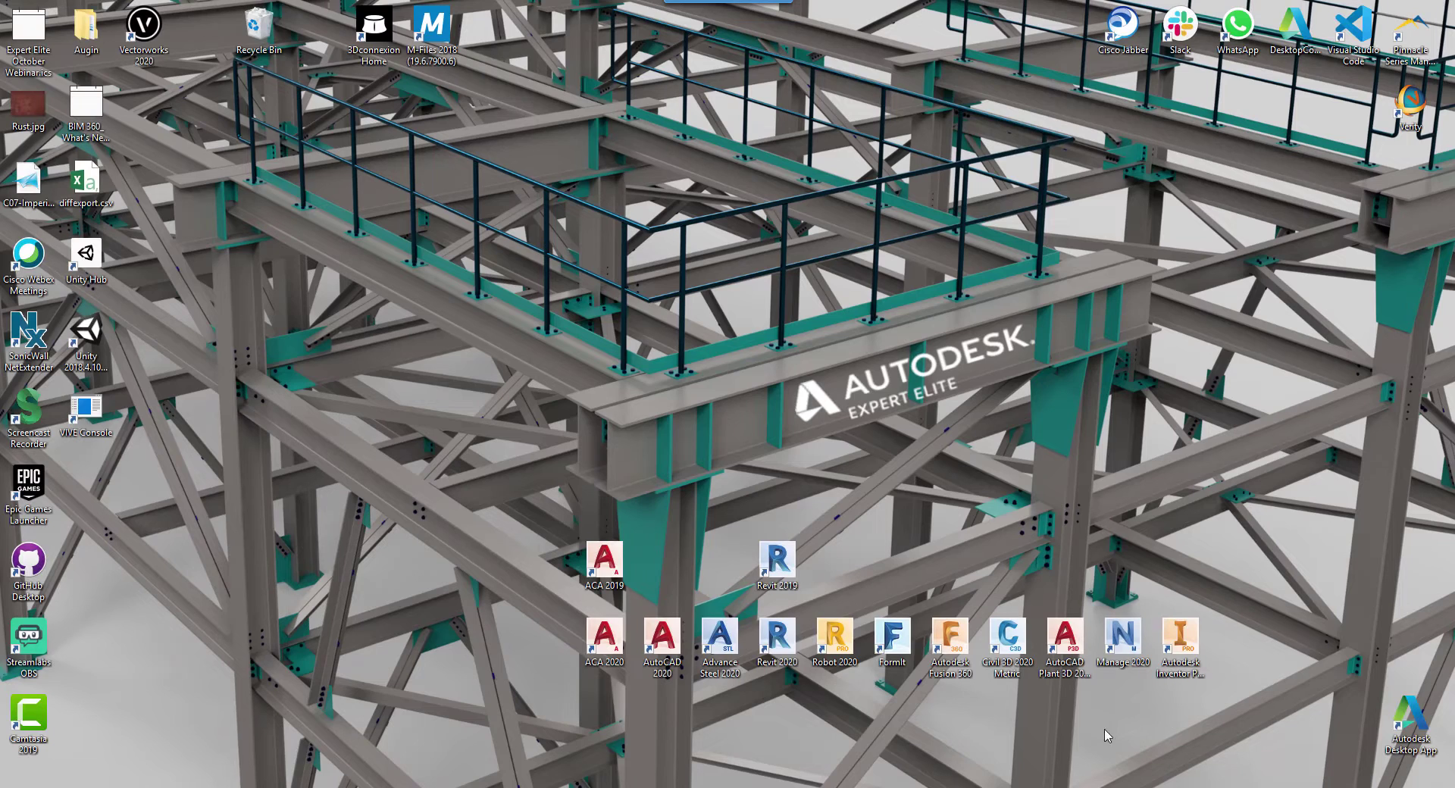
Step: Launch Revit 2020, set the unsigned Augin add-in to Always Load, and postpone the Twinmotion upgrade
{"action": "double_click", "coordinate": [781, 649]}
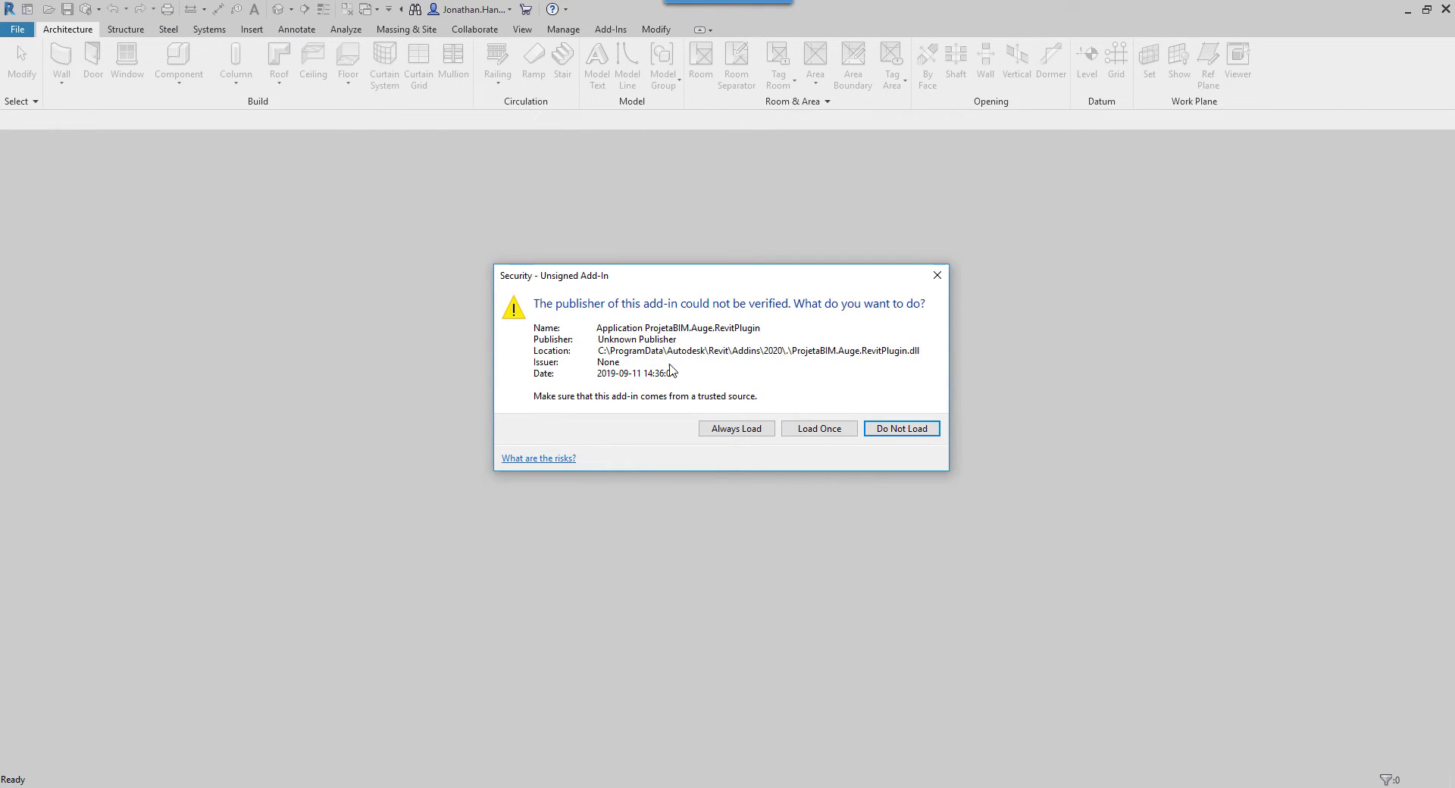
{"action": "left_click", "coordinate": [737, 429]}
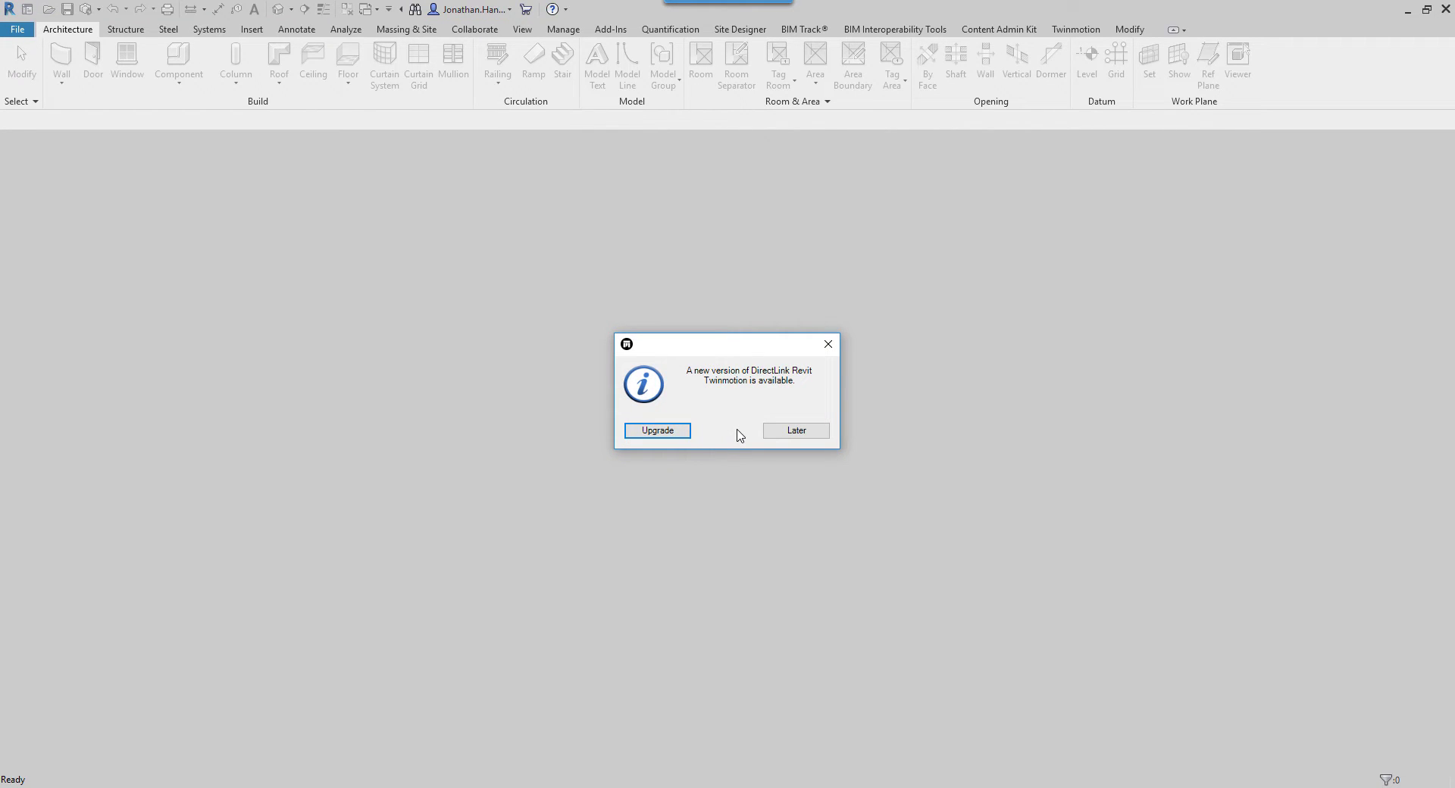
{"action": "left_click", "coordinate": [818, 431]}
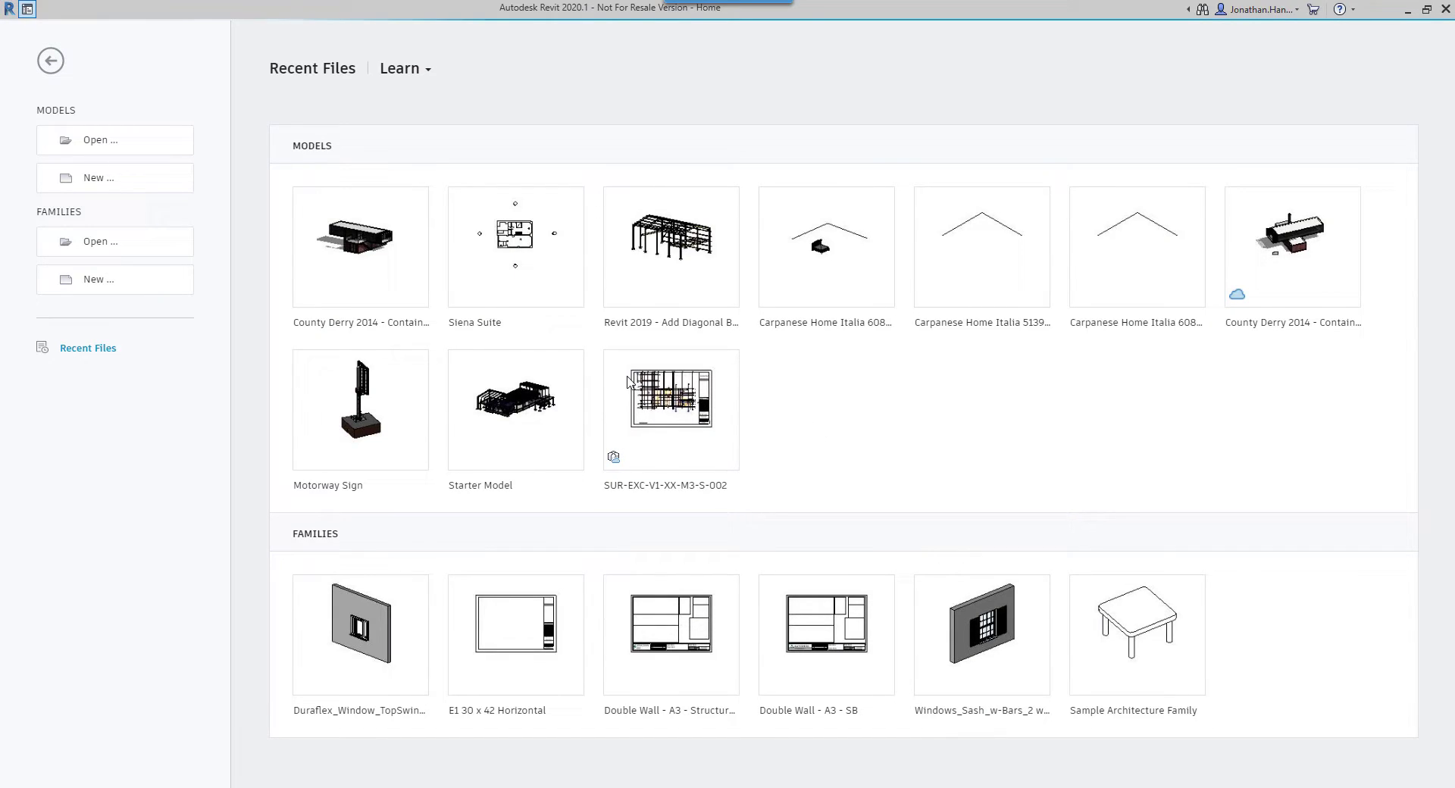
Step: Open County Derry 2014 - Container House.rvt and orbit its 3D view to the front and right sides
{"action": "left_click", "coordinate": [369, 242]}
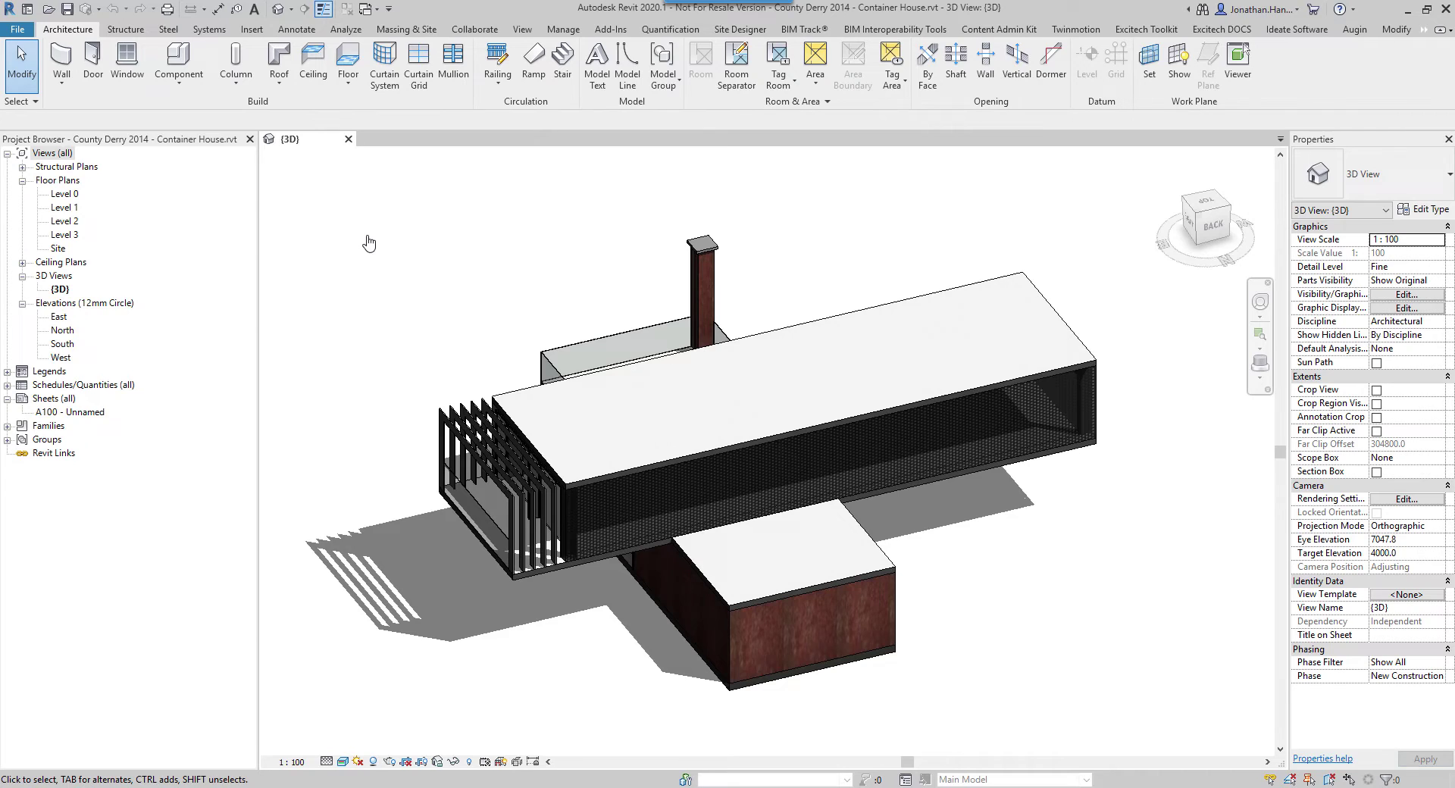
{"action": "middle_click_drag", "start_coordinate": [348, 289], "coordinate": [503, 247], "text": "shift"}
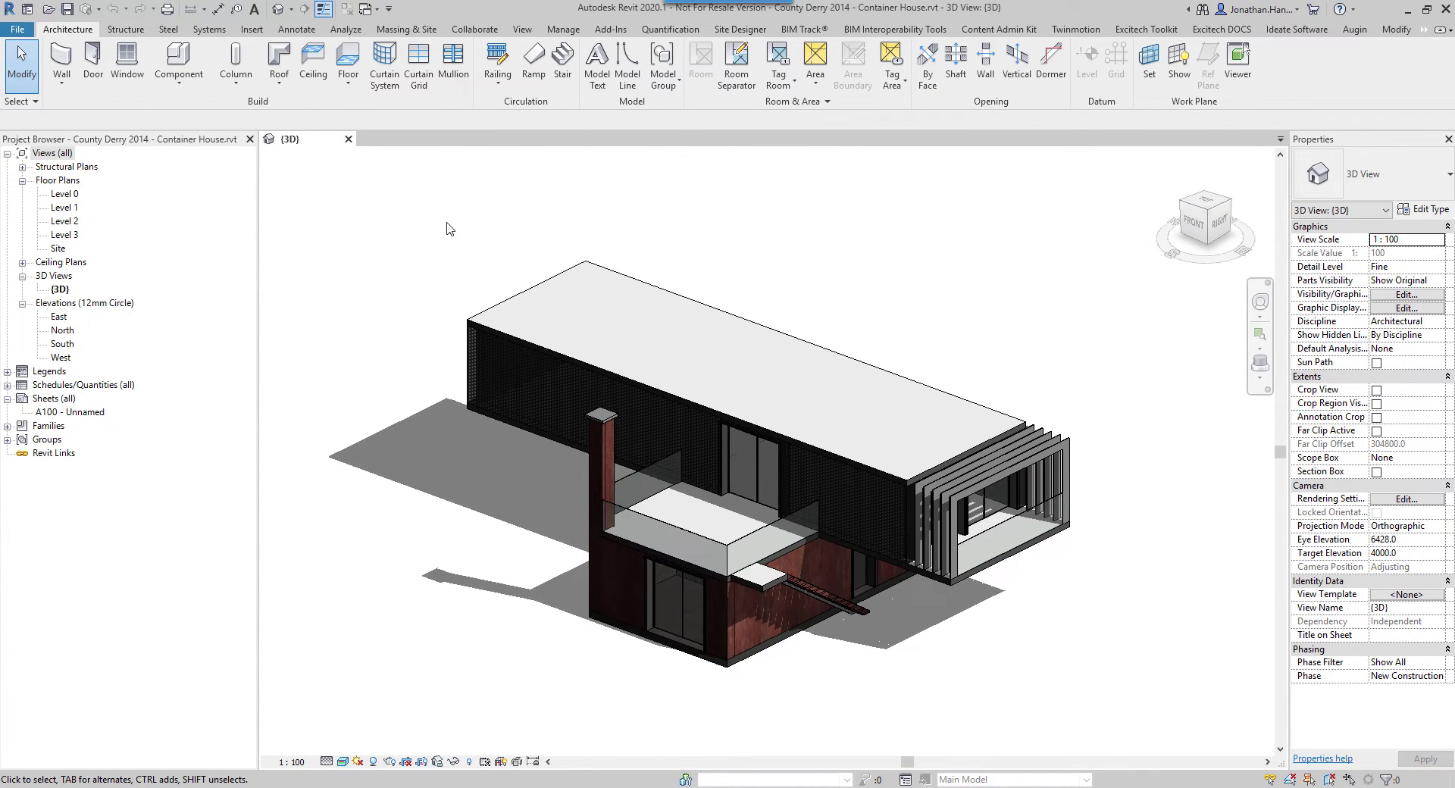
Step: Log in from the Augin ribbon tab with the account e-mail and password, then dismiss the confirmation
{"action": "left_click", "coordinate": [1352, 30]}
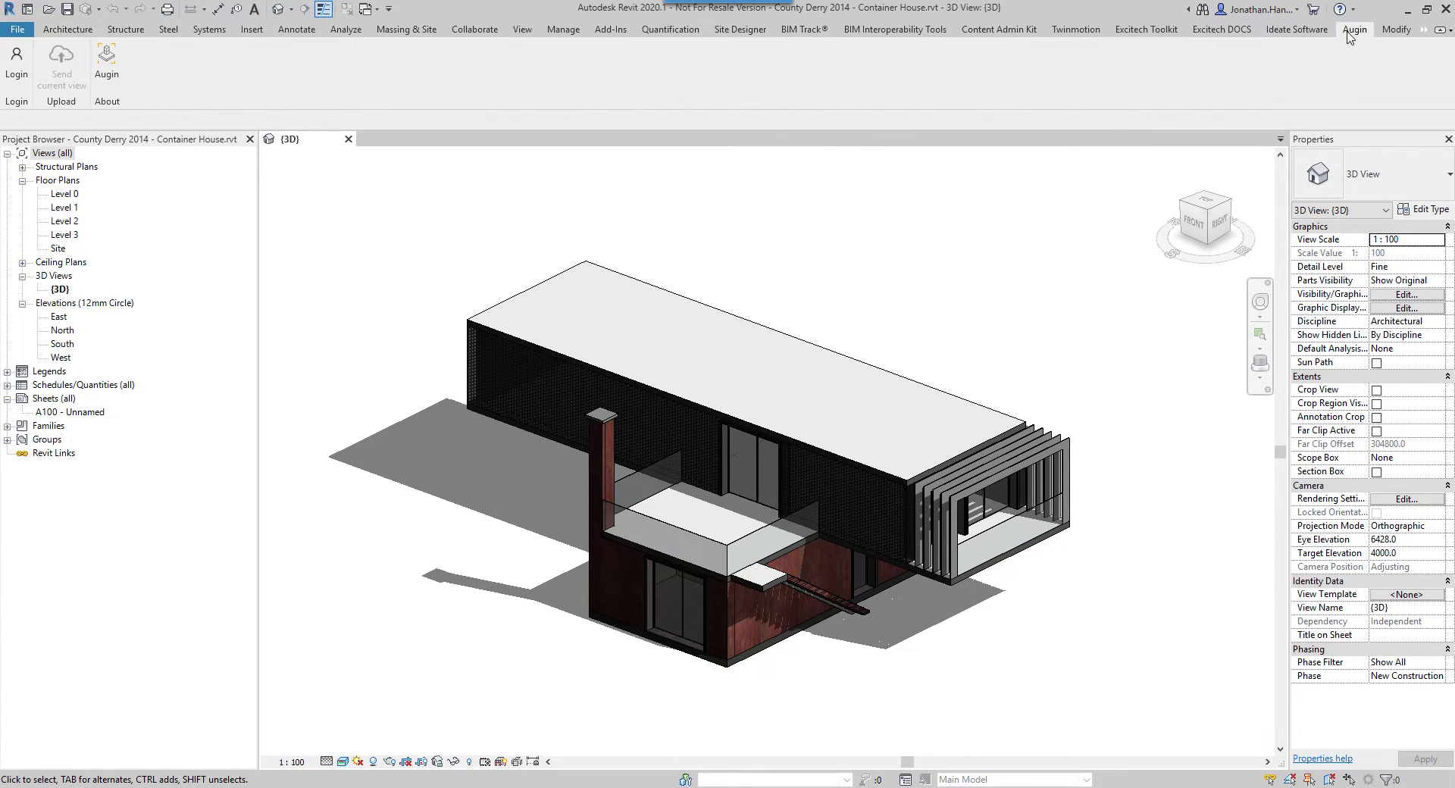
{"action": "left_click", "coordinate": [16, 72]}
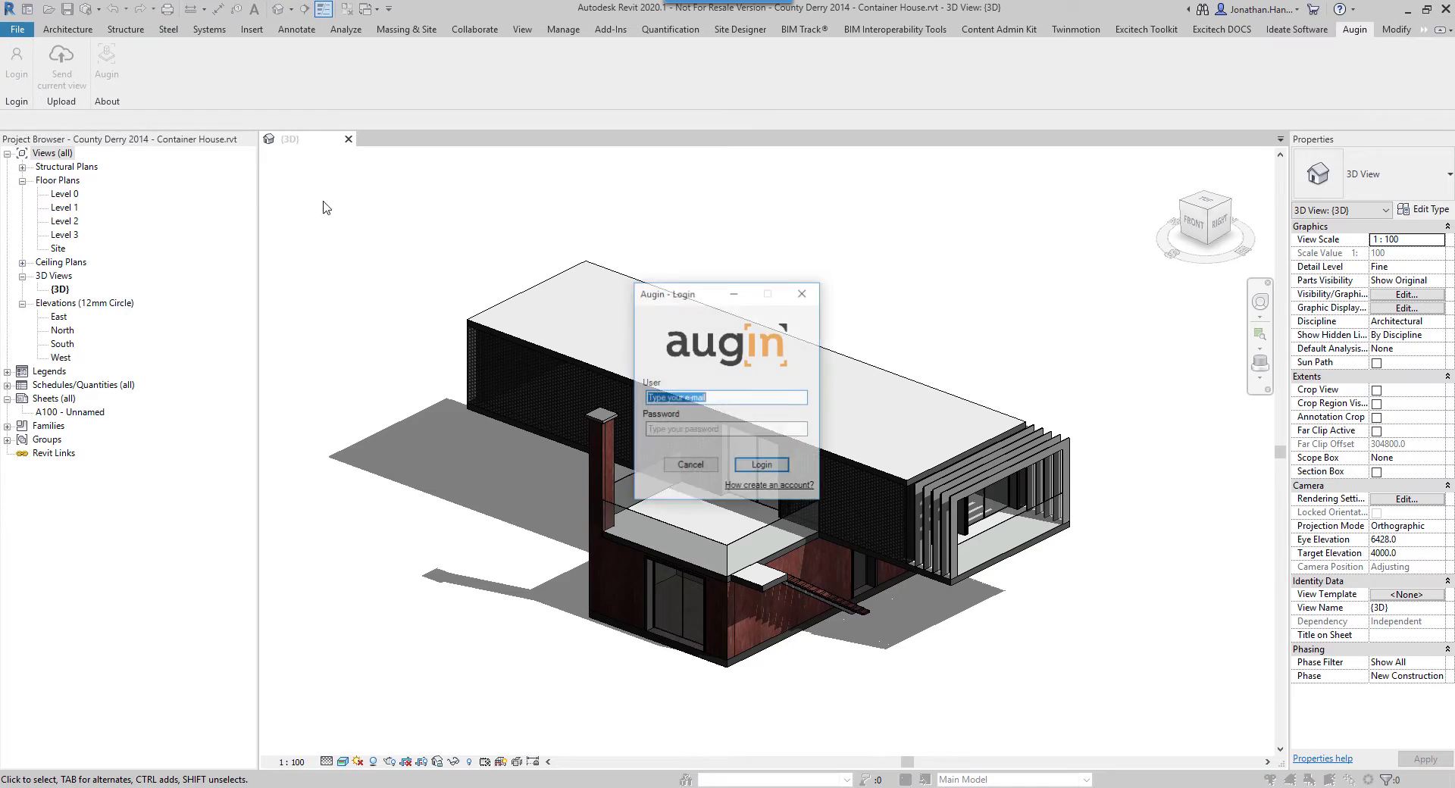
{"action": "left_click", "coordinate": [734, 400]}
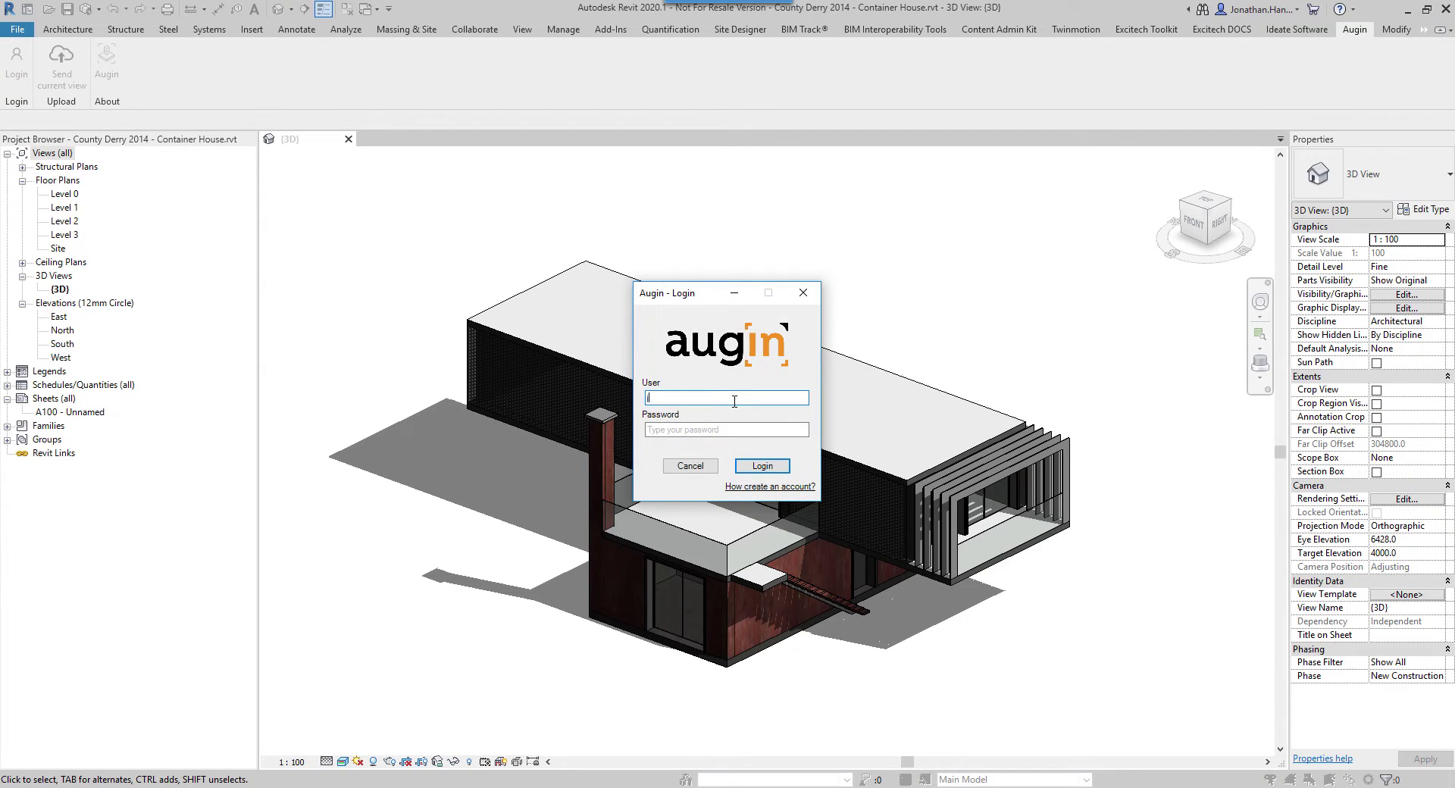
{"action": "key", "text": "Tab"}
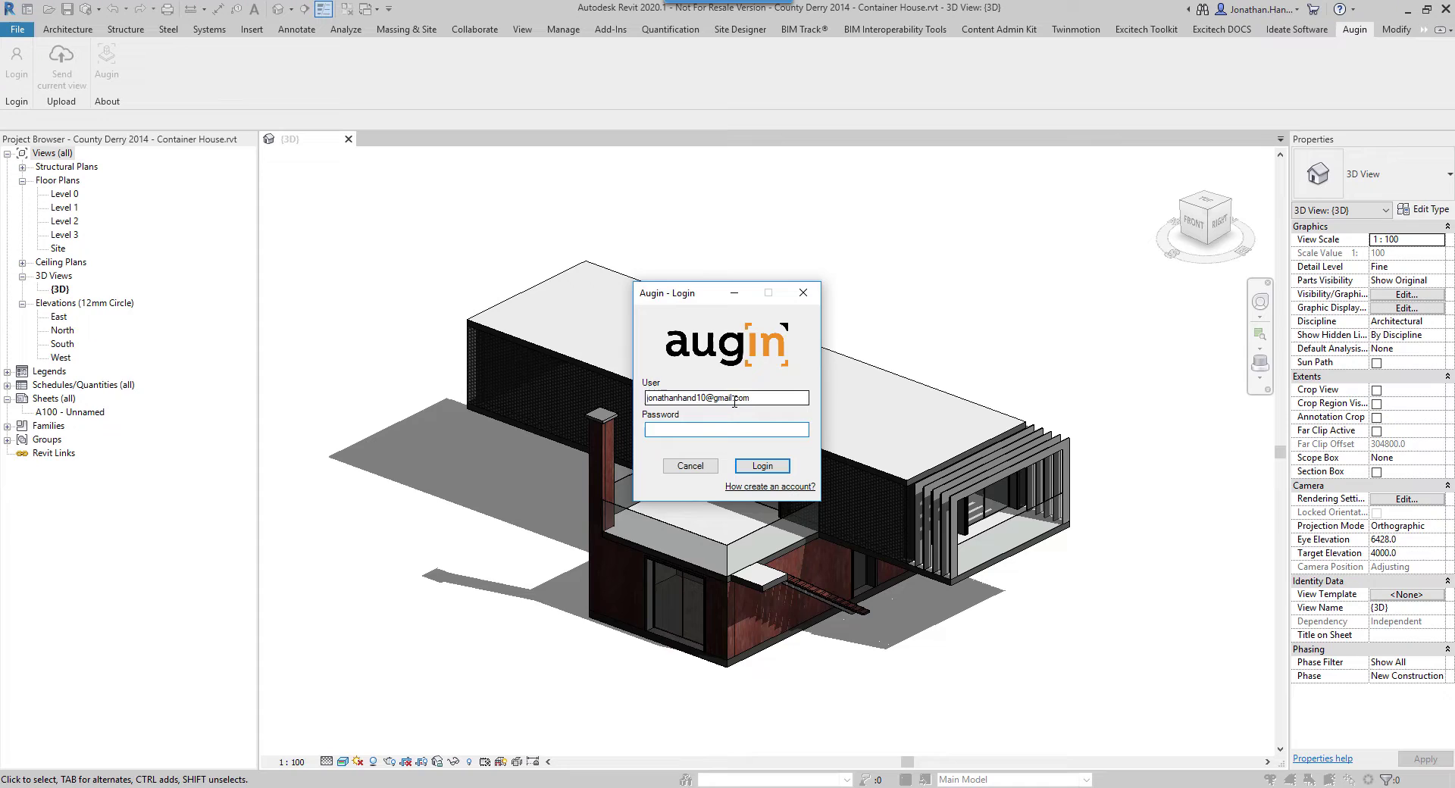
{"action": "type", "text": "********"}
{"action": "left_click", "coordinate": [764, 465]}
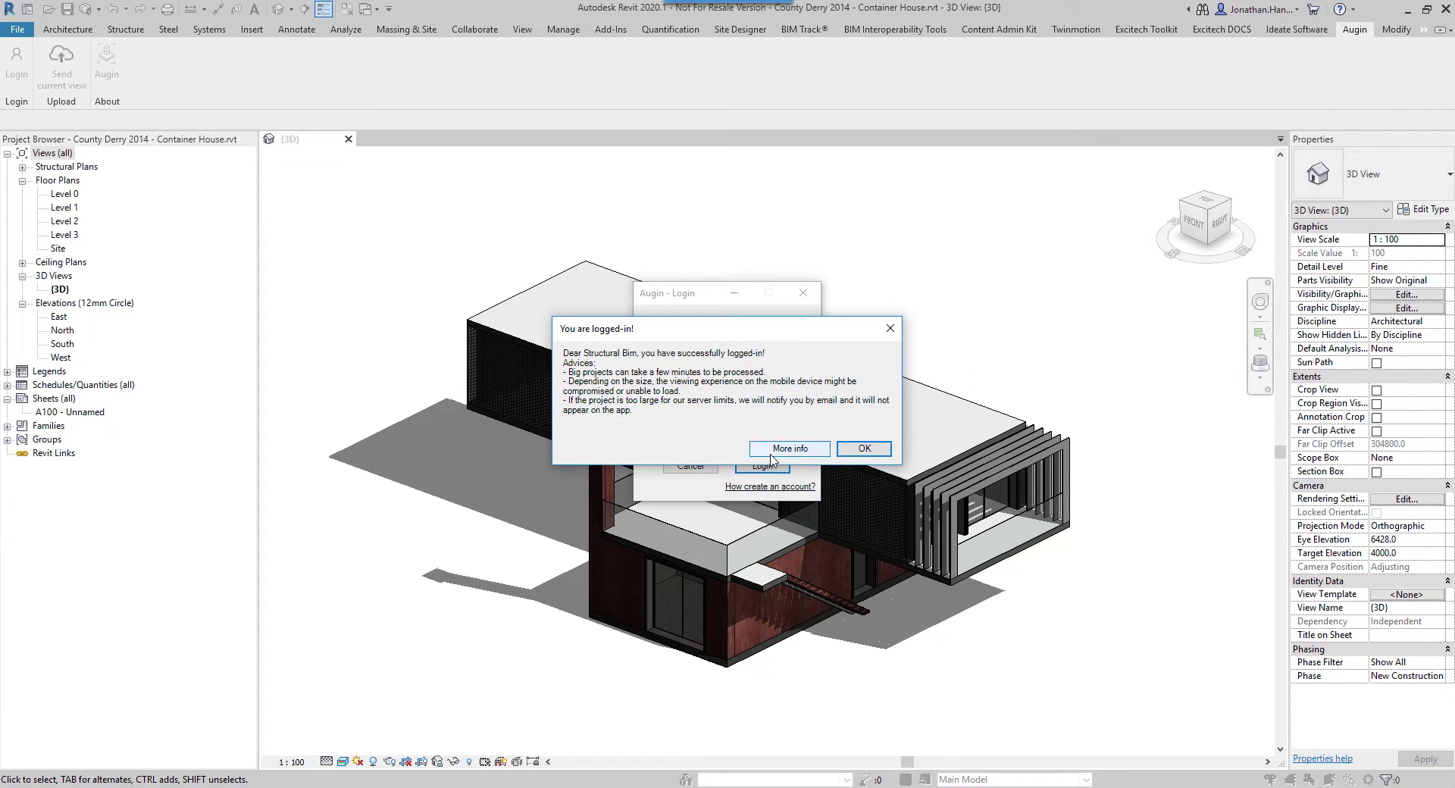
{"action": "left_click", "coordinate": [873, 450]}
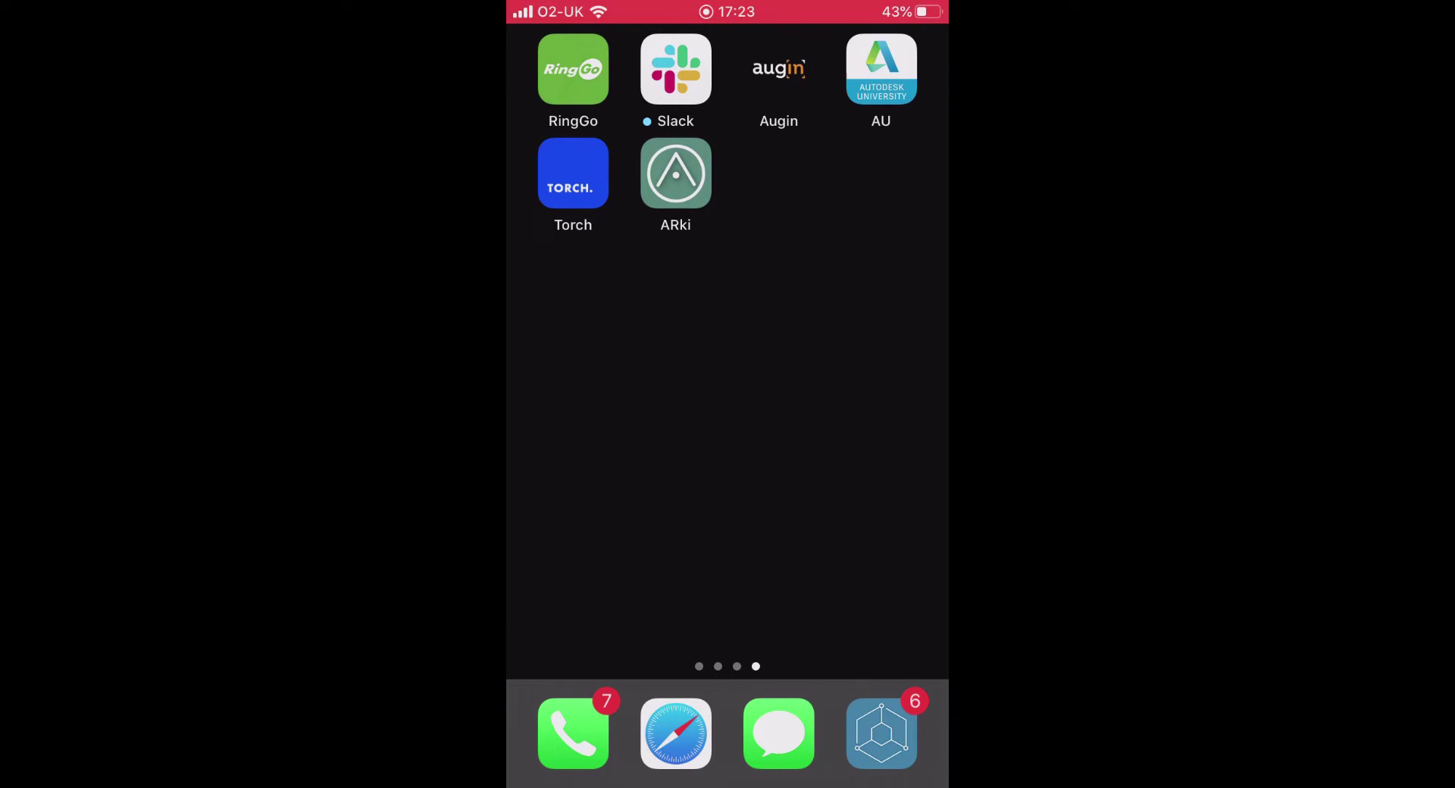
Step: Launch the Augin phone app and open County Derry 2014 - Container House-{3D} from My Augin
{"action": "left_click", "coordinate": [779, 69]}
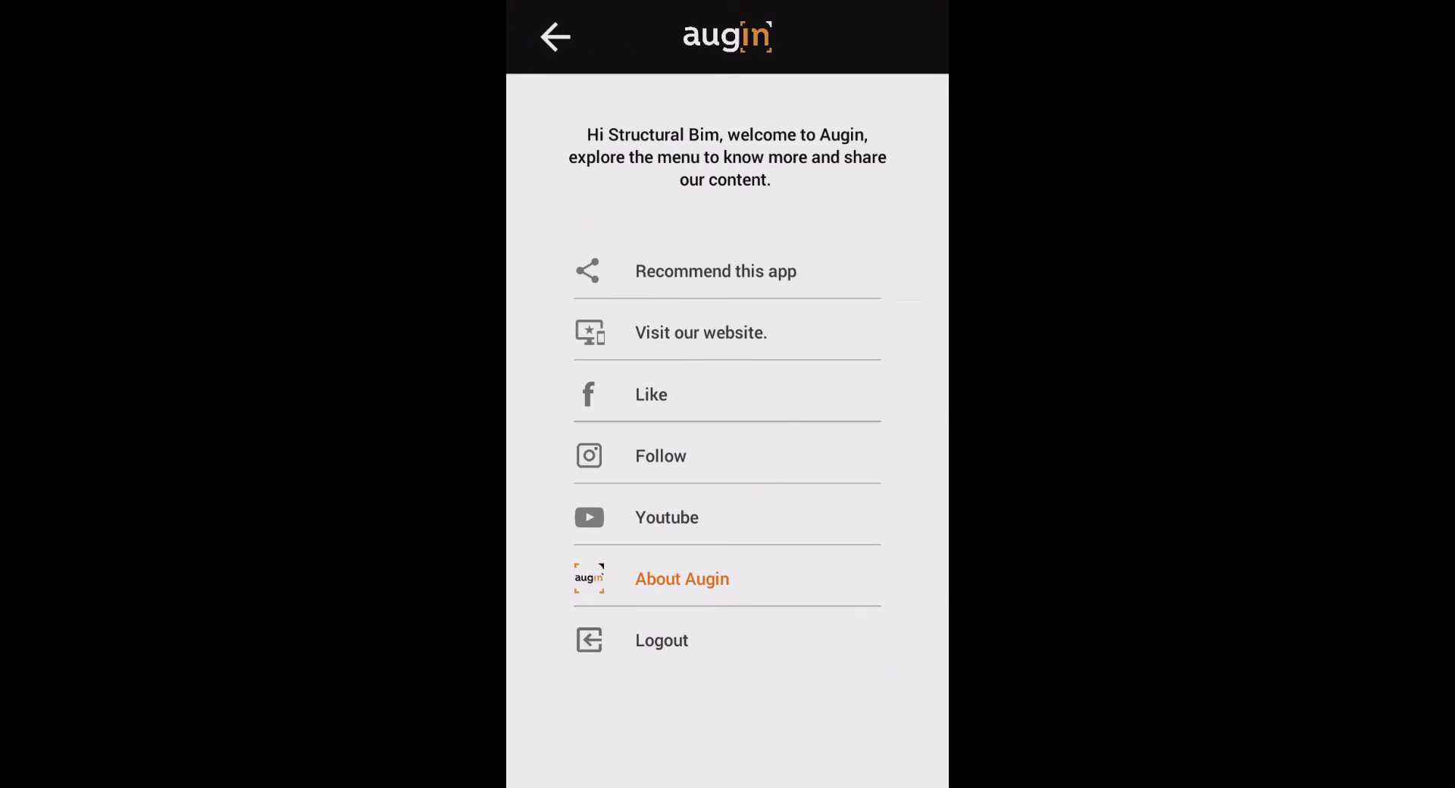
{"action": "left_click", "coordinate": [556, 36]}
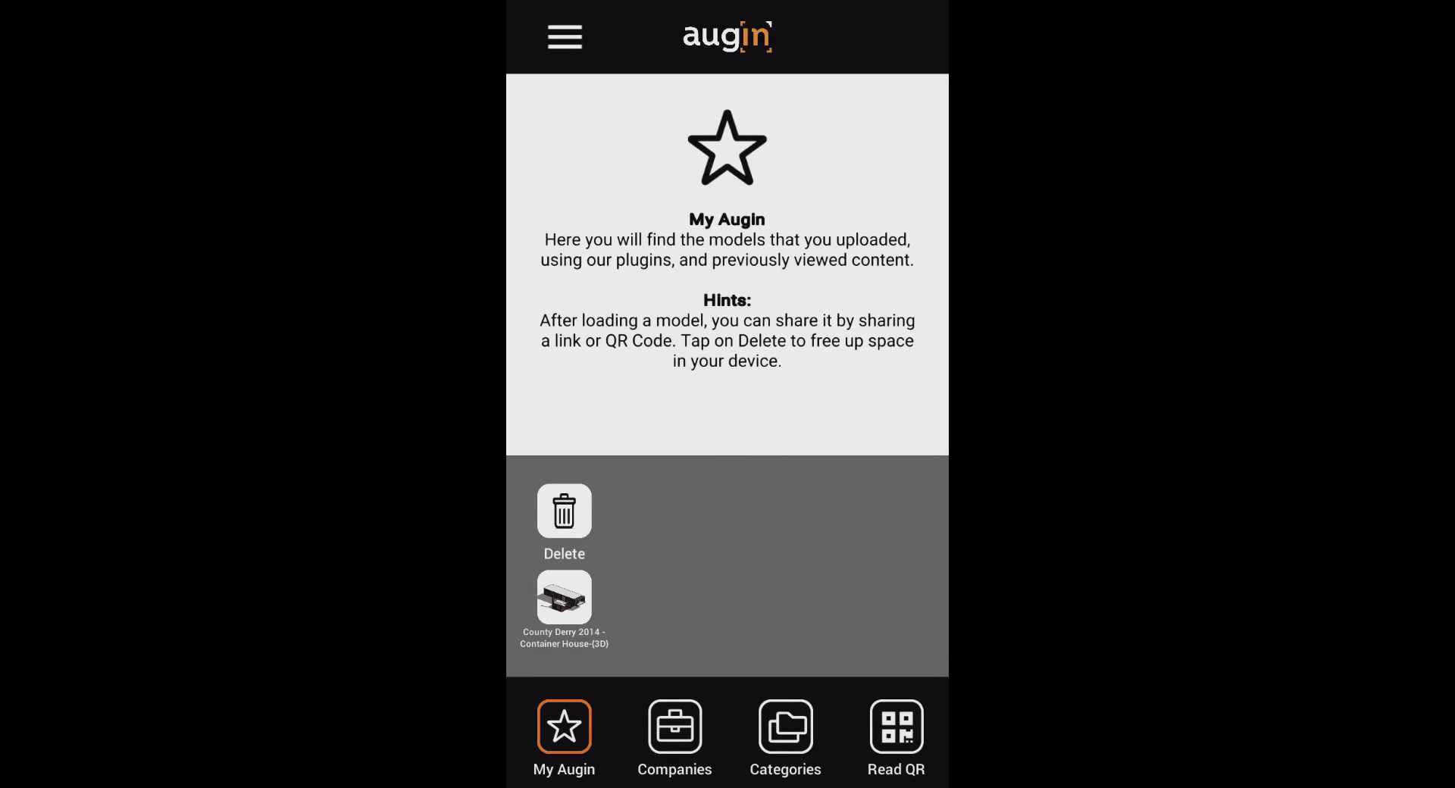
{"action": "left_click", "coordinate": [564, 597]}
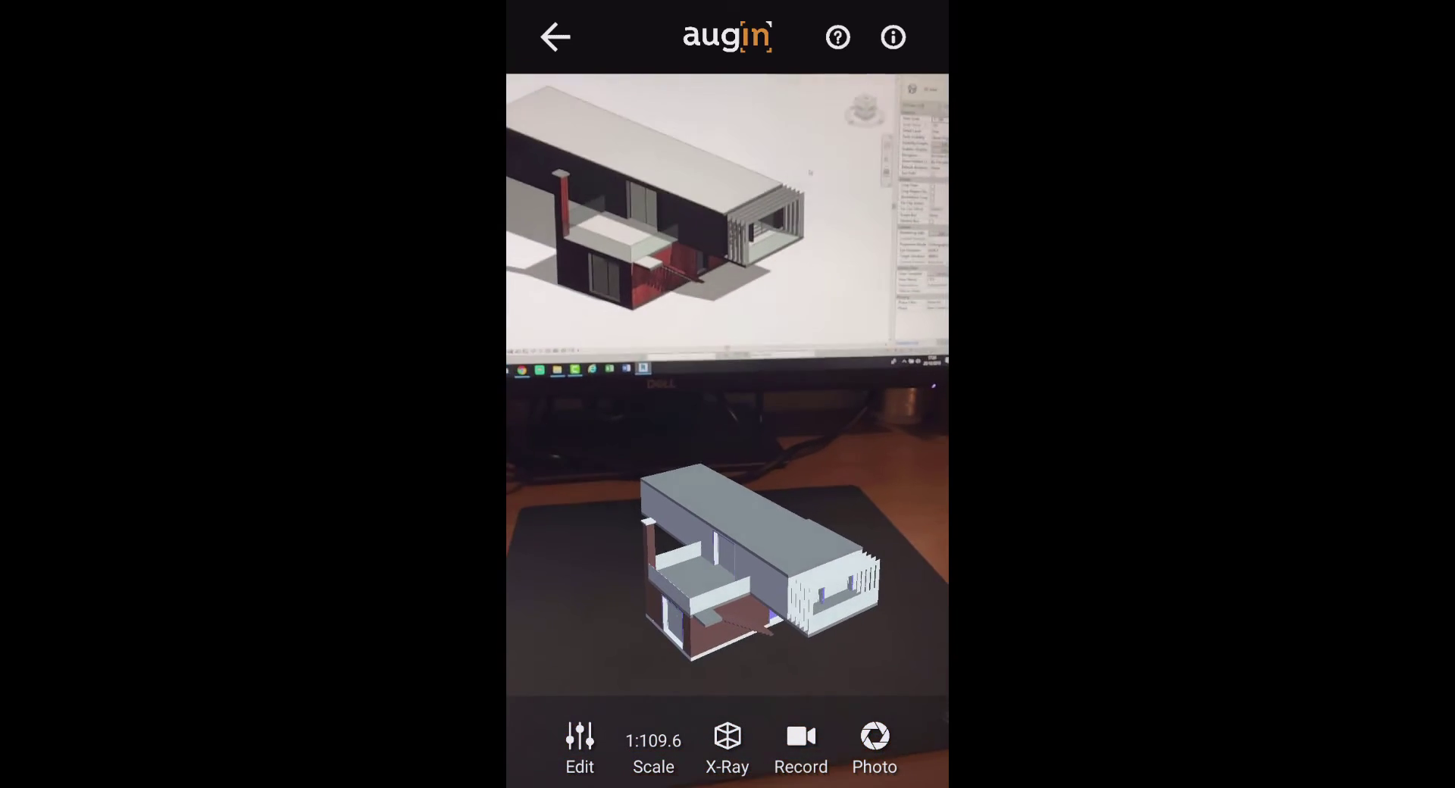
Step: Rescale the AR Container House model on the desk to about 1:72.3
{"action": "scroll", "coordinate": [757, 530], "scroll_direction": "up", "scroll_amount": 5}
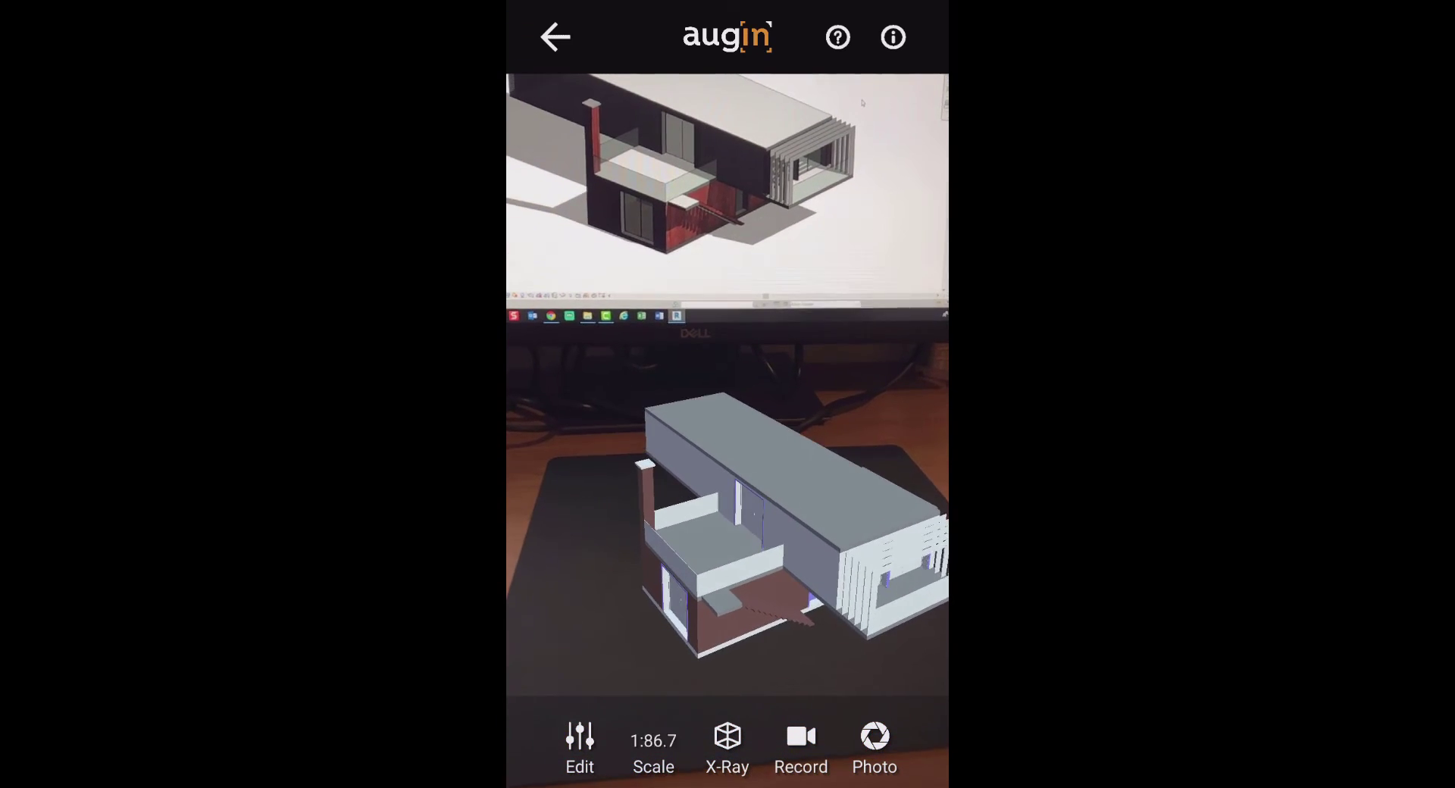
{"action": "scroll", "coordinate": [758, 531], "scroll_direction": "down", "scroll_amount": 5}
{"action": "scroll", "coordinate": [757, 530], "scroll_direction": "up", "scroll_amount": 5}
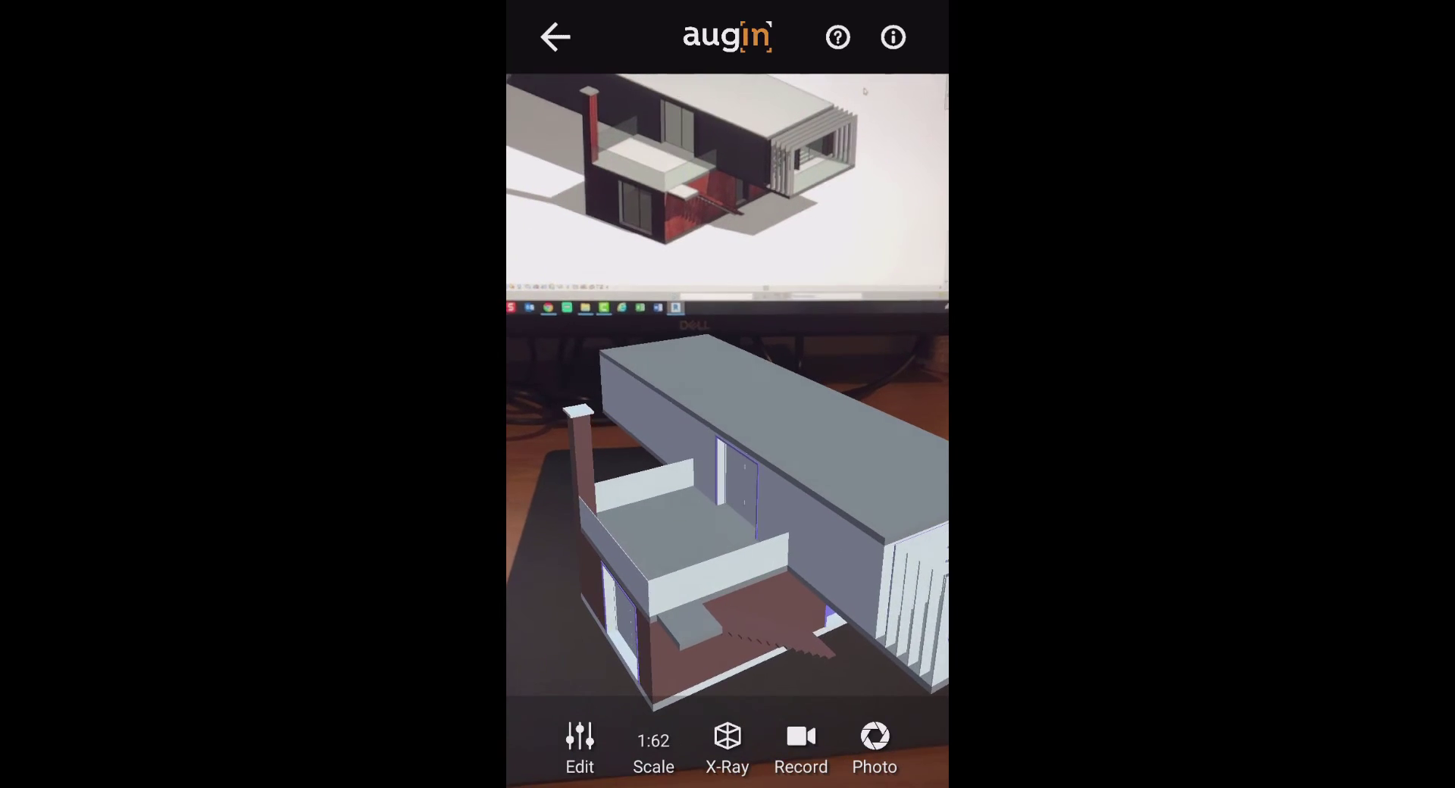
{"action": "scroll", "coordinate": [758, 531], "scroll_direction": "down", "scroll_amount": 1}
{"action": "scroll", "coordinate": [758, 530], "scroll_direction": "down", "scroll_amount": 1}
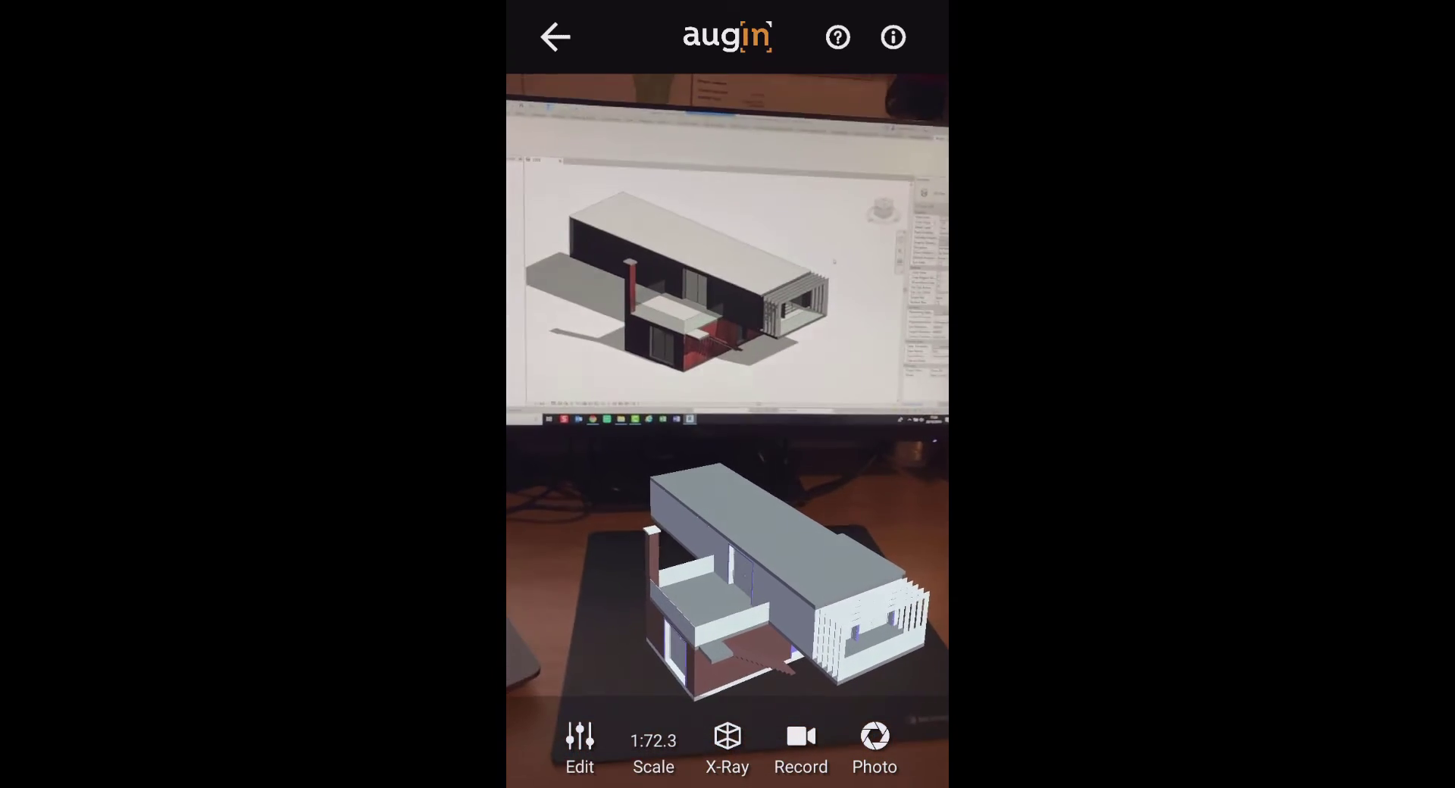